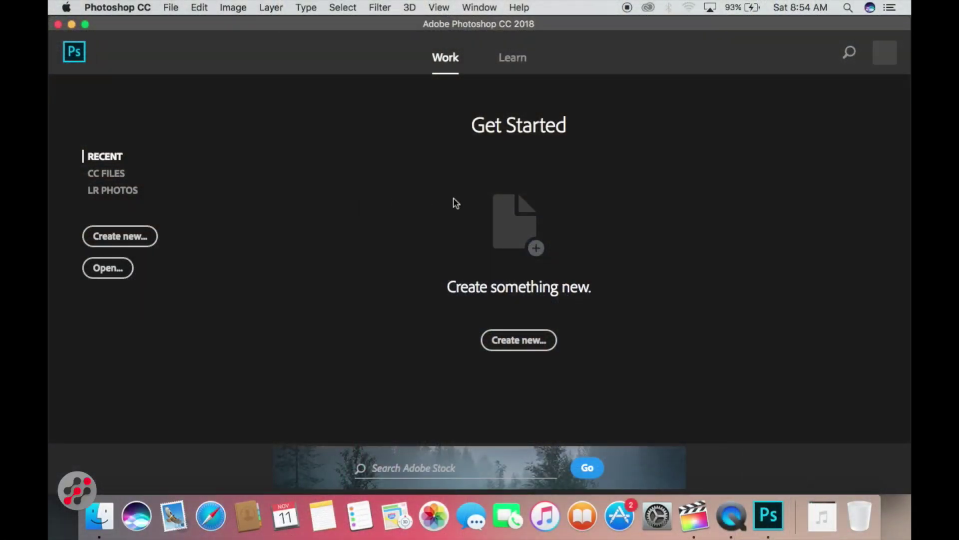
{"action": "left_click", "coordinate": [514, 61]}
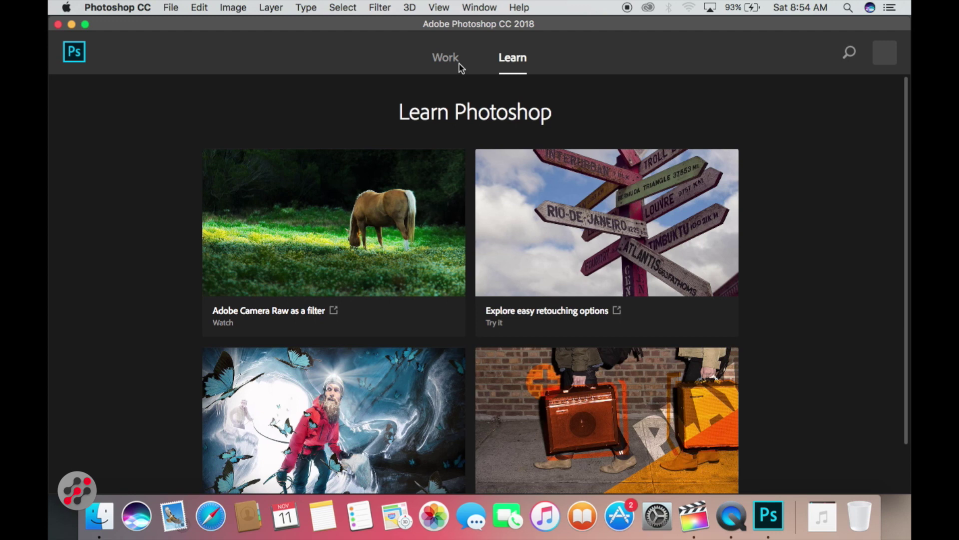
{"action": "left_click", "coordinate": [451, 61]}
{"action": "left_click", "coordinate": [511, 59]}
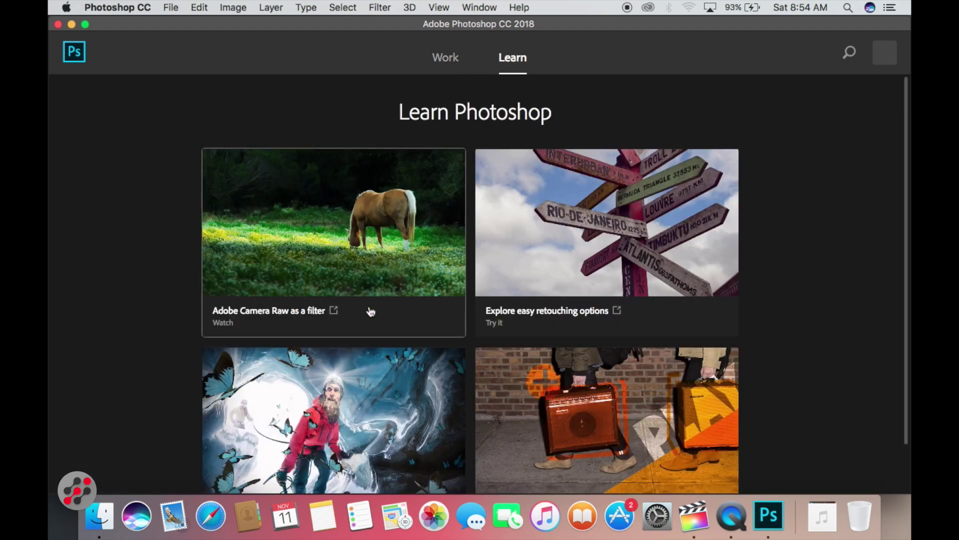
{"action": "scroll", "coordinate": [393, 327], "scroll_direction": "down", "scroll_amount": 2}
{"action": "scroll", "coordinate": [394, 327], "scroll_direction": "up", "scroll_amount": 2}
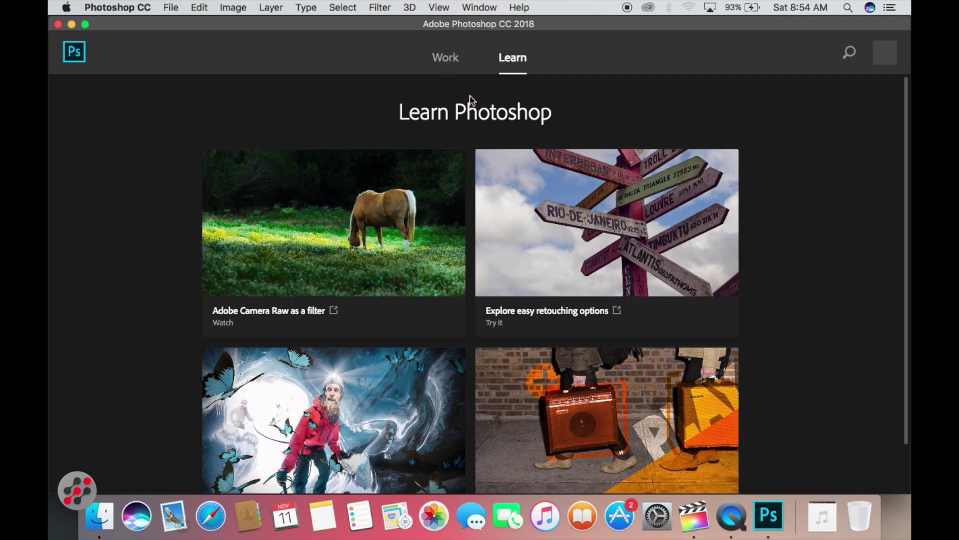
{"action": "left_click", "coordinate": [445, 58]}
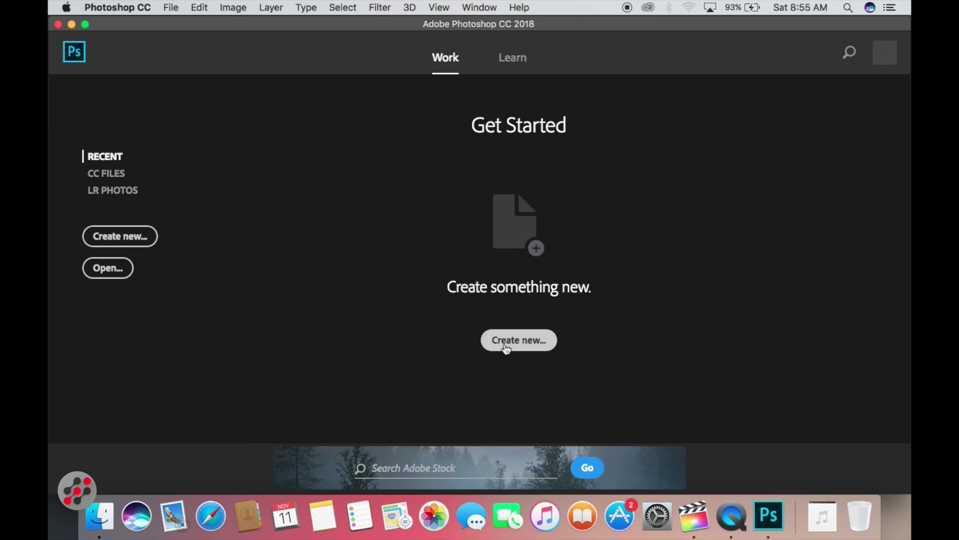
Step: Create a blank white A4 portrait document (210 × 297 mm, 300 ppi) from the Print presets
{"action": "left_click", "coordinate": [547, 343]}
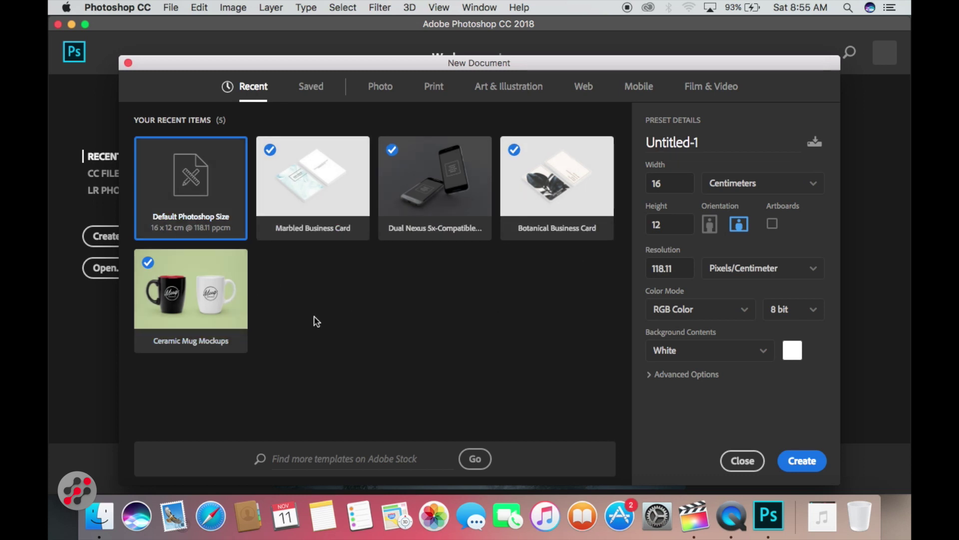
{"action": "left_click", "coordinate": [372, 94]}
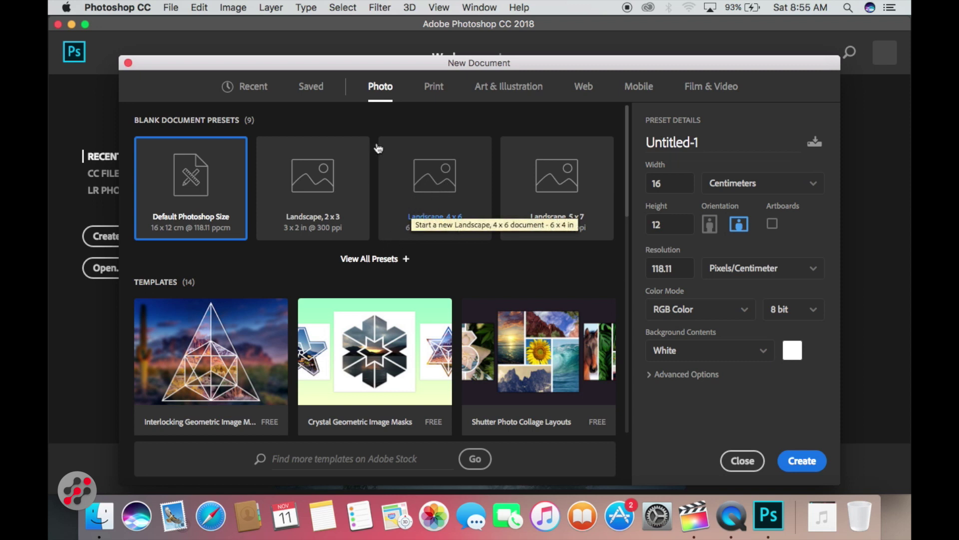
{"action": "left_click", "coordinate": [253, 86]}
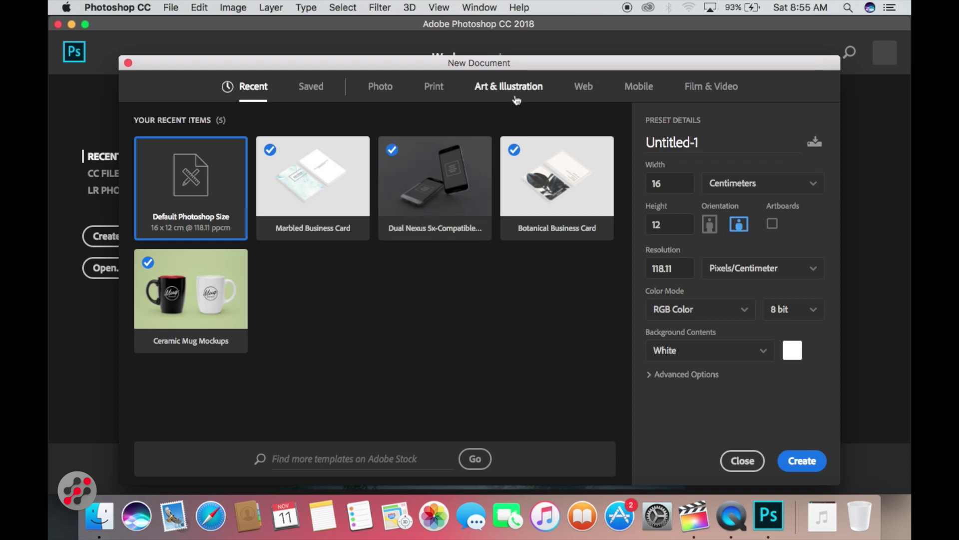
{"action": "left_click", "coordinate": [433, 86]}
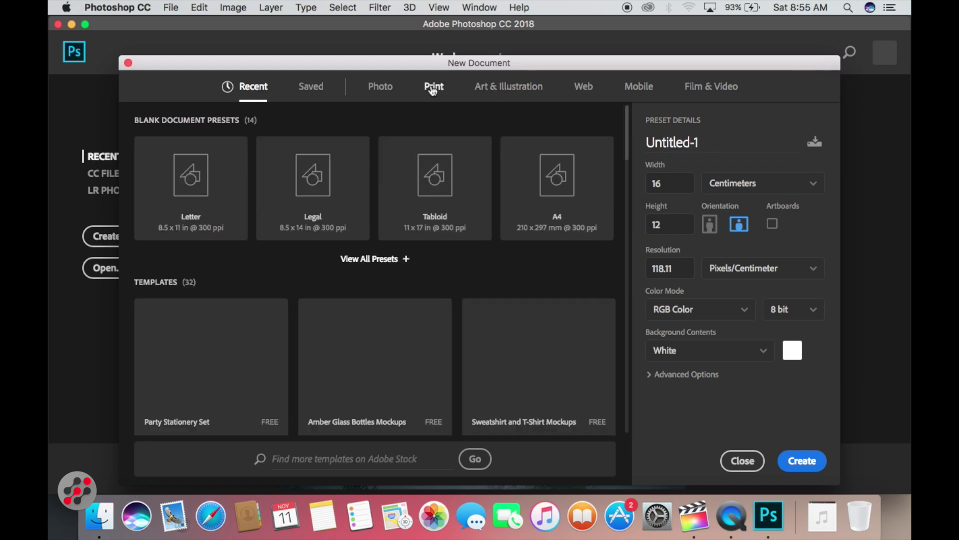
{"action": "left_click", "coordinate": [398, 259]}
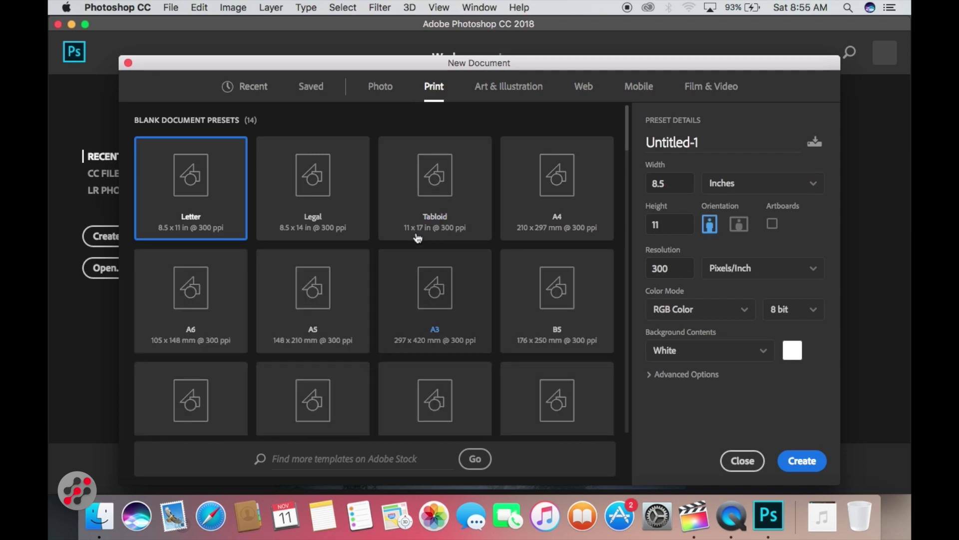
{"action": "scroll", "coordinate": [458, 310], "scroll_direction": "down", "scroll_amount": 3}
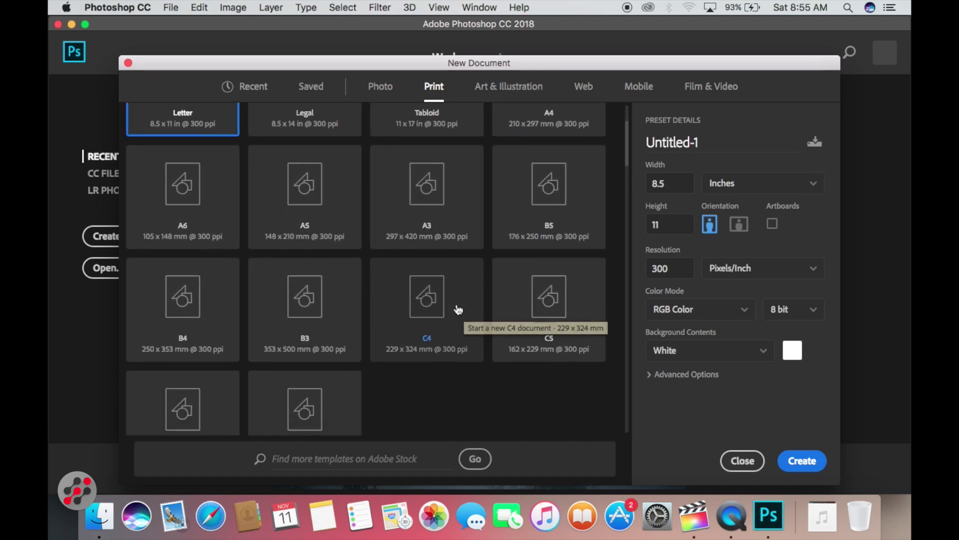
{"action": "scroll", "coordinate": [458, 310], "scroll_direction": "up", "scroll_amount": 3}
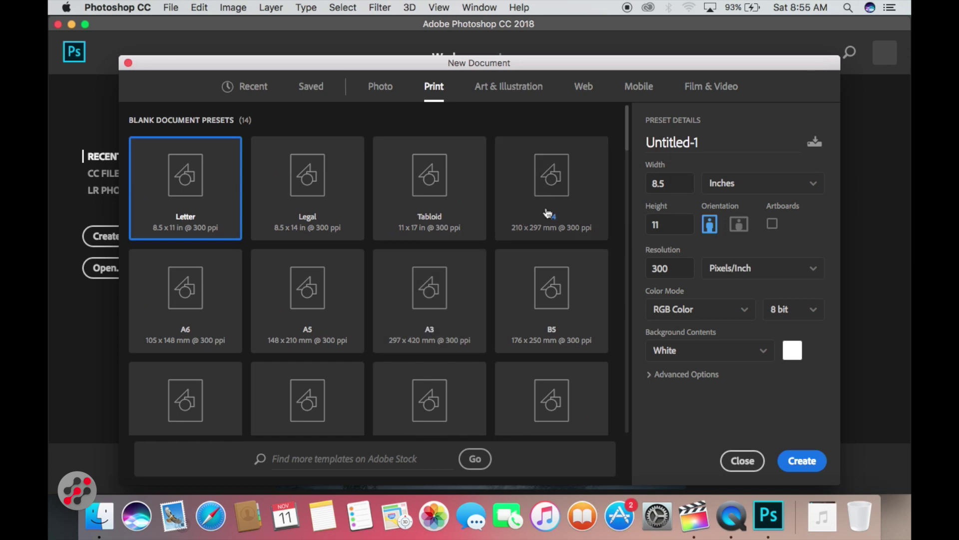
{"action": "left_click", "coordinate": [548, 213]}
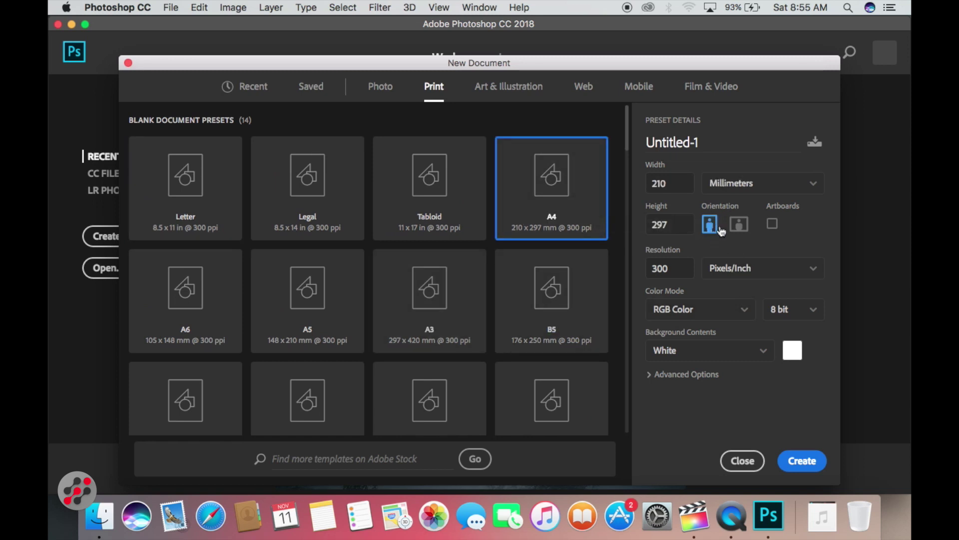
{"action": "left_click", "coordinate": [739, 224]}
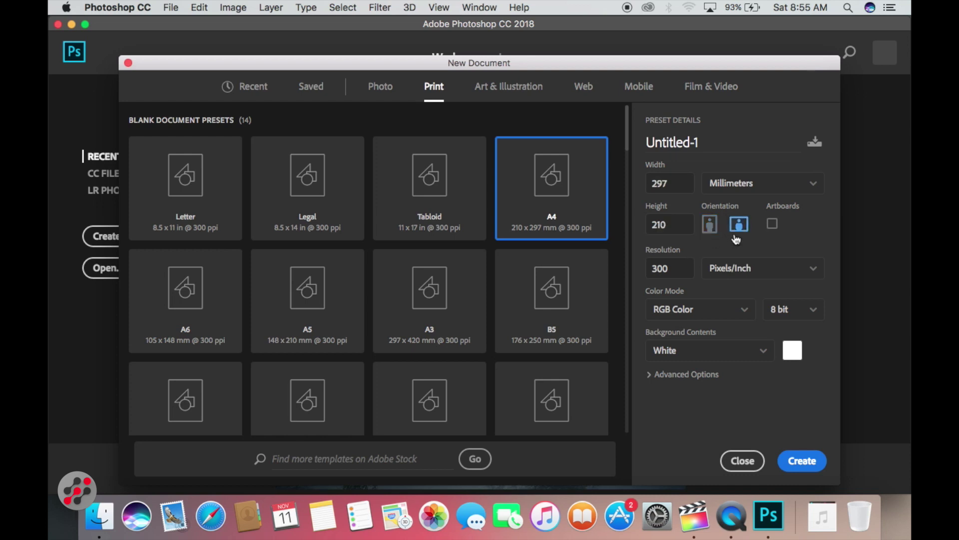
{"action": "left_click", "coordinate": [713, 227]}
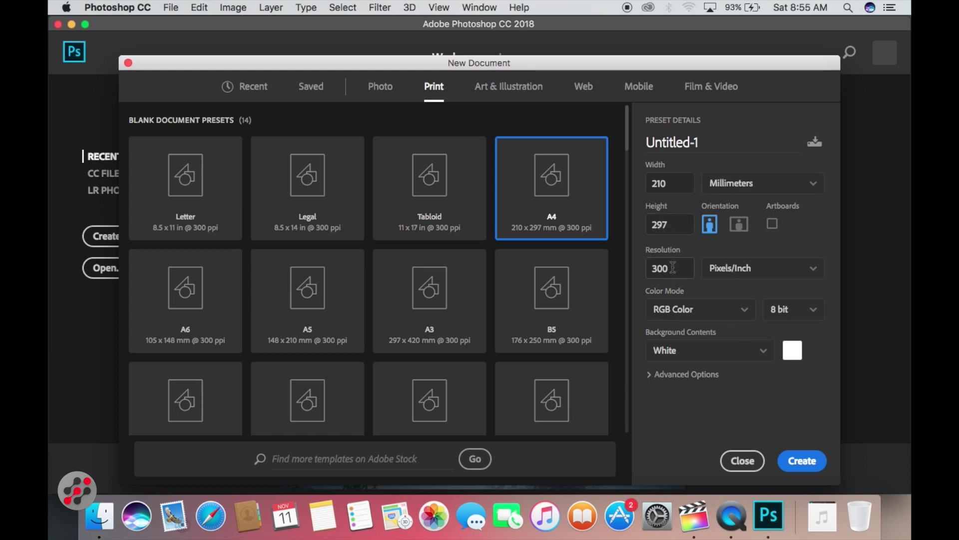
{"action": "left_click", "coordinate": [803, 465]}
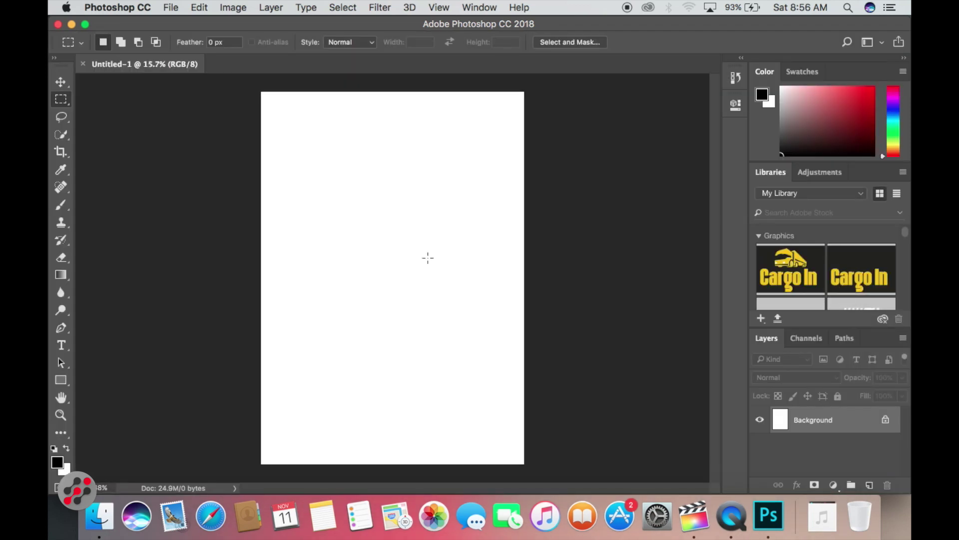
Step: Rotate the canvas 90° clockwise into landscape and fit it on screen
{"action": "left_click", "coordinate": [200, 8]}
{"action": "mouse_move", "coordinate": [233, 6]}
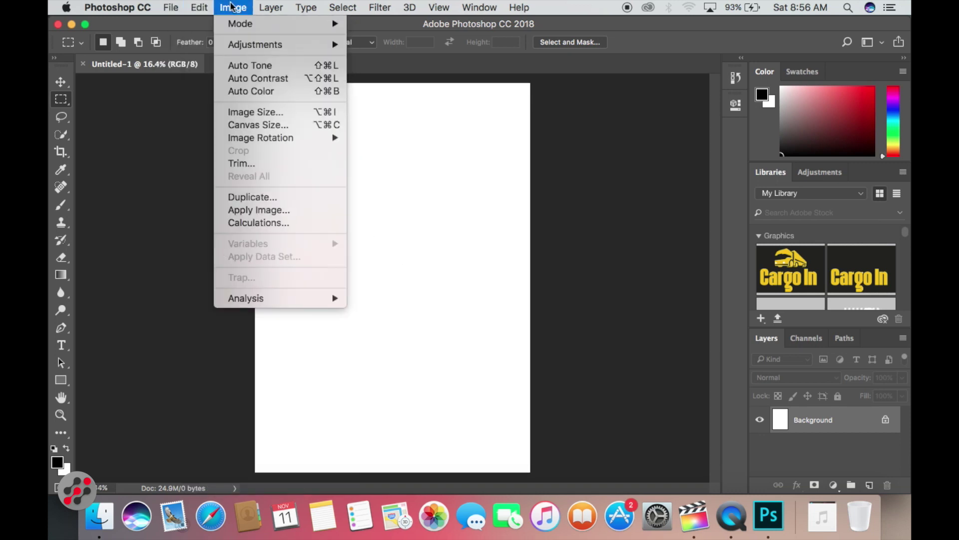
{"action": "mouse_move", "coordinate": [286, 144]}
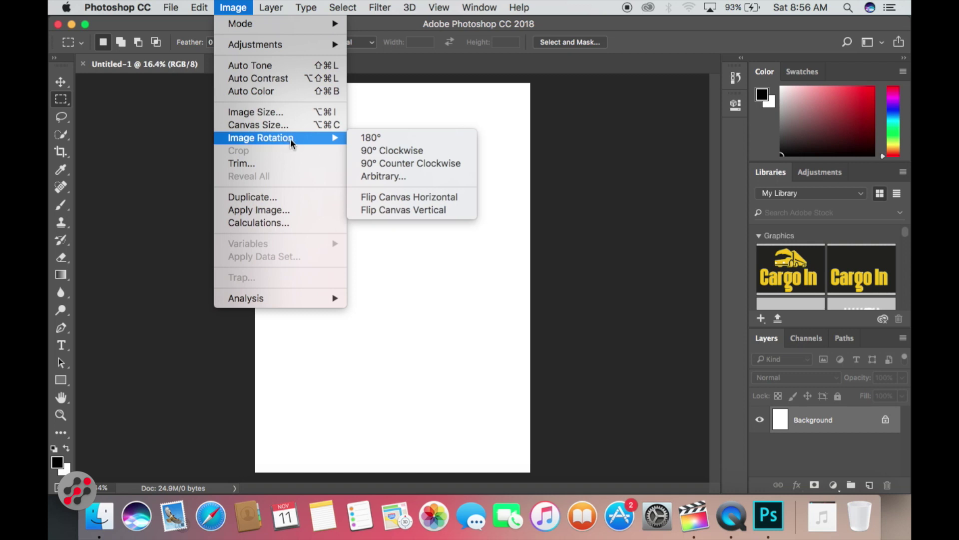
{"action": "left_click", "coordinate": [380, 142]}
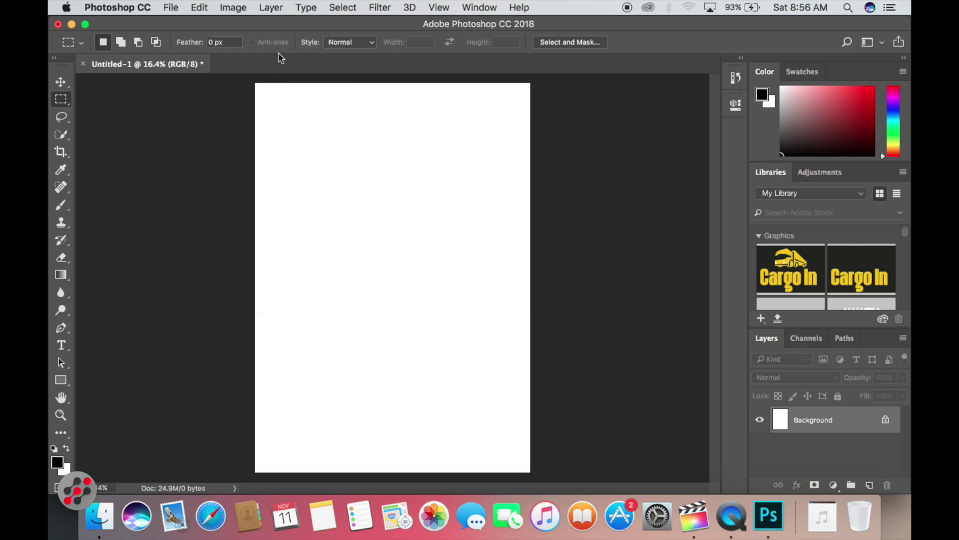
{"action": "left_click", "coordinate": [233, 7]}
{"action": "mouse_move", "coordinate": [320, 138]}
{"action": "left_click", "coordinate": [379, 153]}
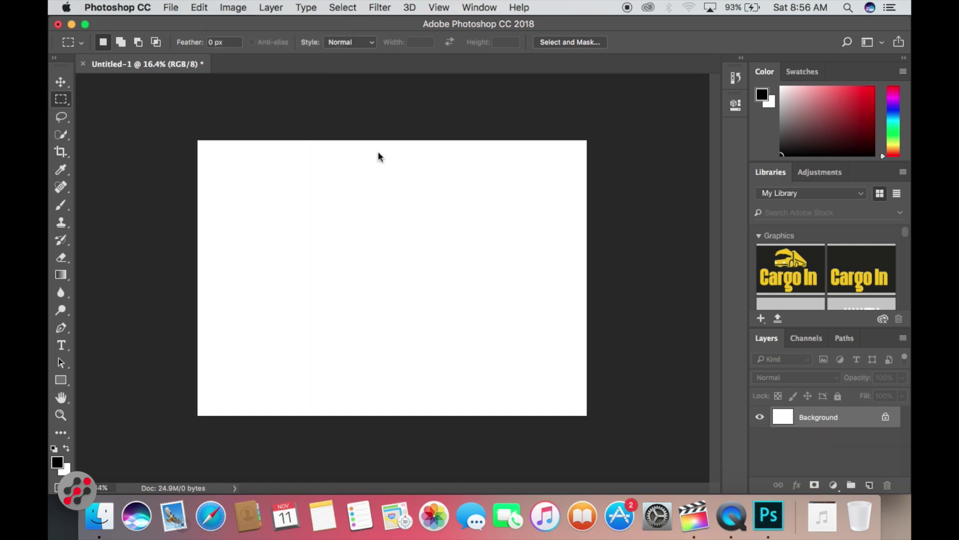
{"action": "key", "text": "super+0"}
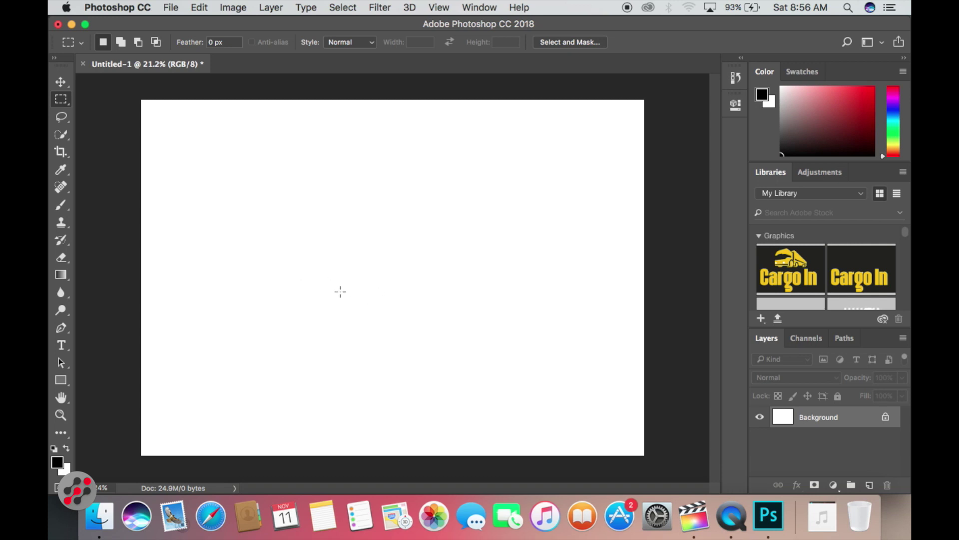
{"action": "left_click", "coordinate": [61, 379]}
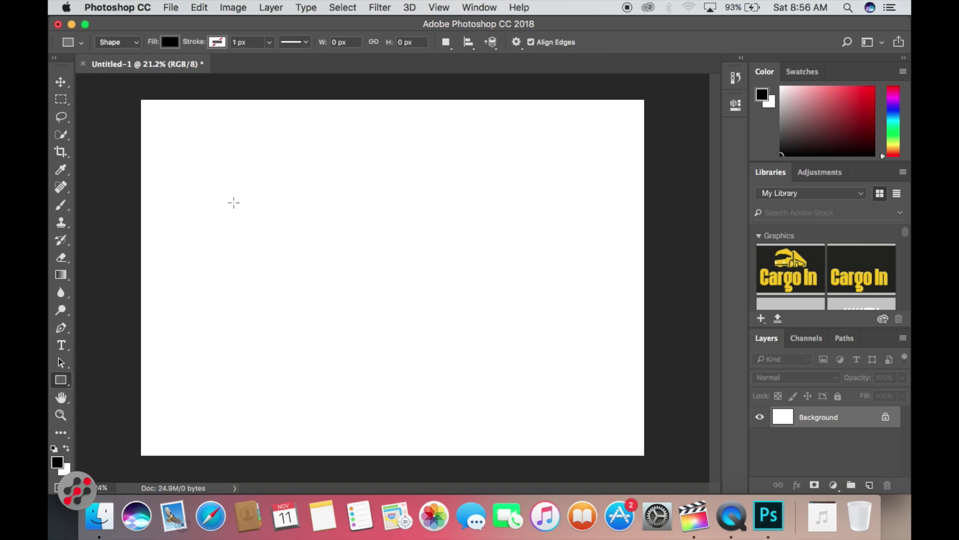
Step: Place the Abstract-wallpaper image from the My Stuffs folder, rotated and scaled to cover the canvas
{"action": "left_click", "coordinate": [102, 517]}
{"action": "left_click", "coordinate": [350, 254]}
{"action": "double_click", "coordinate": [458, 153]}
{"action": "double_click", "coordinate": [533, 156]}
{"action": "left_click_drag", "start_coordinate": [606, 299], "coordinate": [408, 288]}
{"action": "left_click_drag", "start_coordinate": [512, 268], "coordinate": [357, 177]}
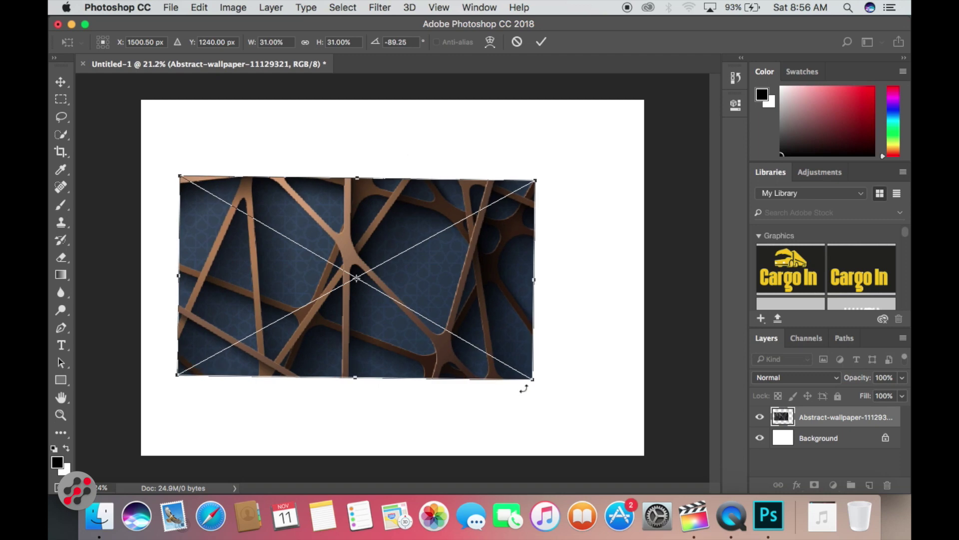
{"action": "left_click_drag", "start_coordinate": [562, 409], "coordinate": [649, 502]}
{"action": "left_click_drag", "start_coordinate": [527, 400], "coordinate": [584, 404]}
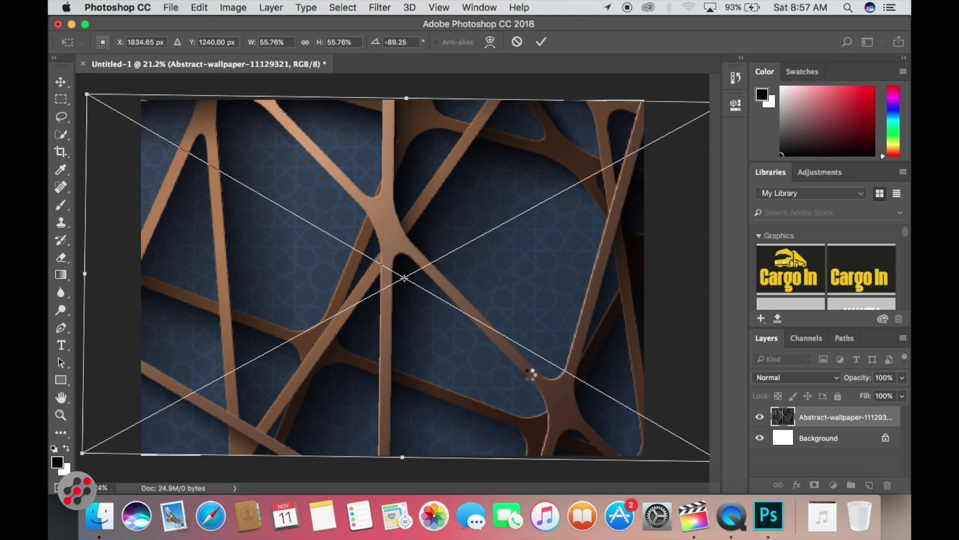
{"action": "key", "text": "Return"}
Step: Nudge the wallpaper down slightly, keeping its size after checking the edges
{"action": "key", "text": "u"}
{"action": "key", "text": "v"}
{"action": "key", "text": "Down"}
{"action": "key", "text": "Down"}
{"action": "key", "text": "Down"}
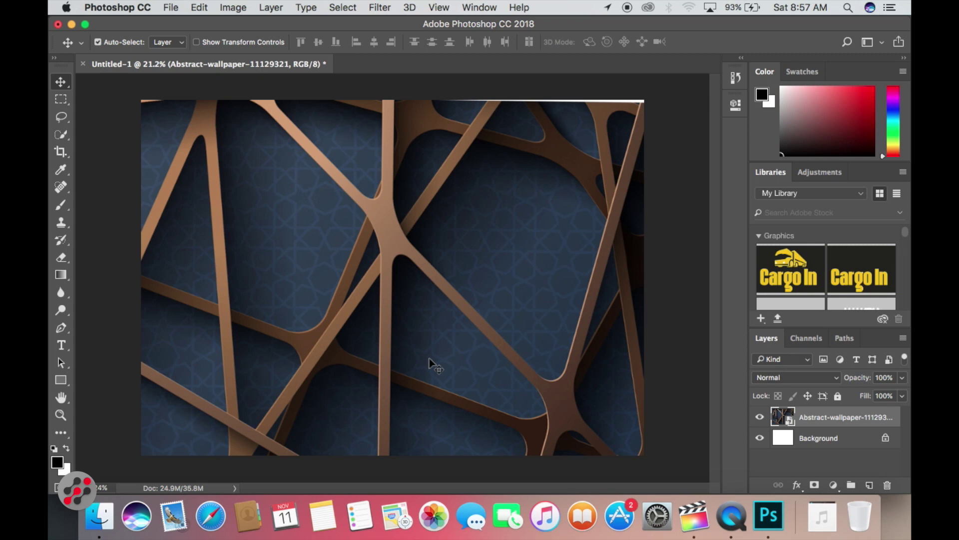
{"action": "key", "text": "super+minus"}
{"action": "key", "text": "super+t"}
{"action": "left_click_drag", "start_coordinate": [636, 152], "coordinate": [643, 134]}
{"action": "key", "text": "Escape"}
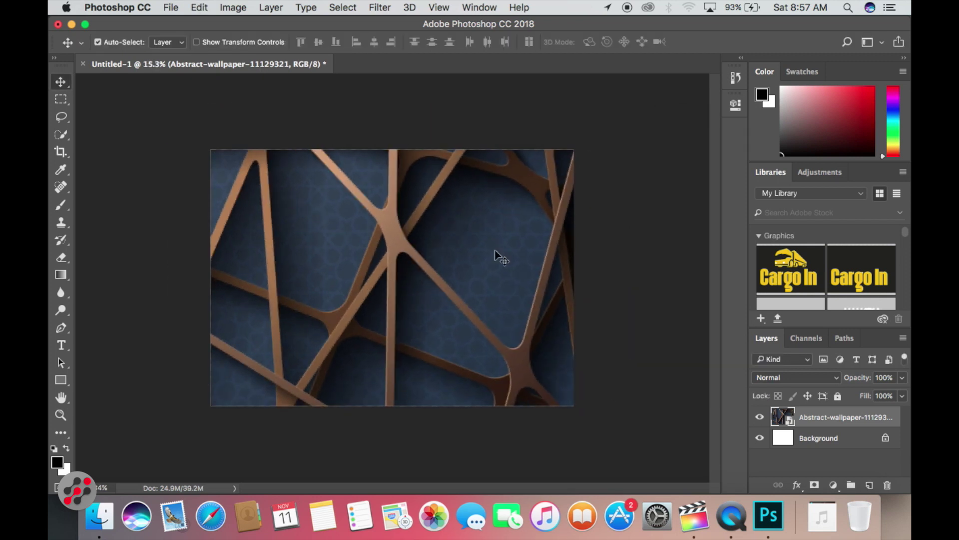
{"action": "key", "text": "super+plus"}
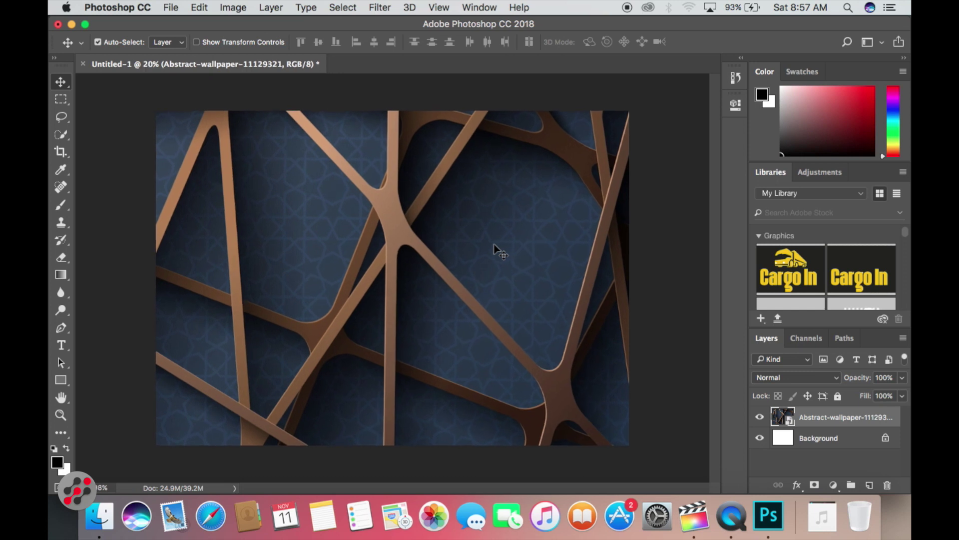
Step: Draw a black rectangle across the middle of the wallpaper and centre it
{"action": "left_click", "coordinate": [61, 380]}
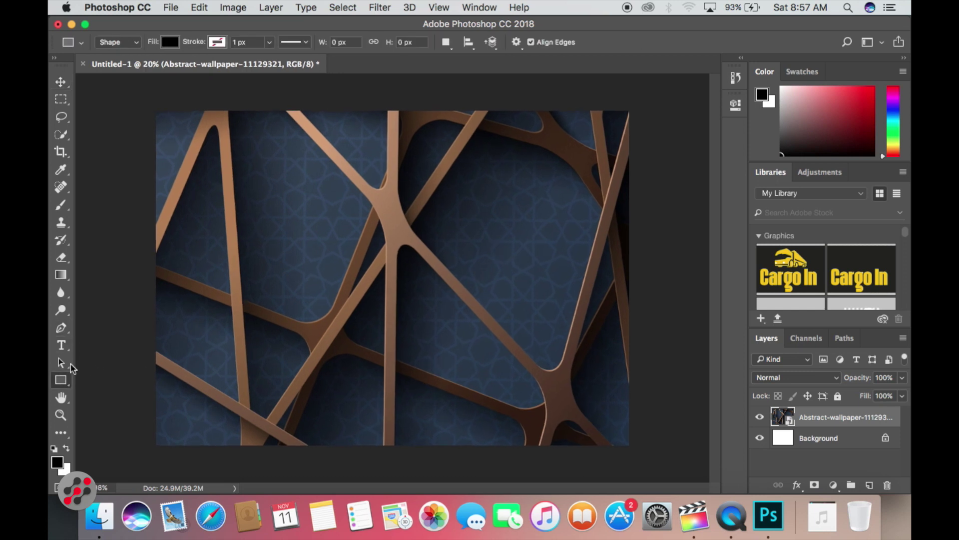
{"action": "left_click_drag", "start_coordinate": [251, 202], "coordinate": [596, 392]}
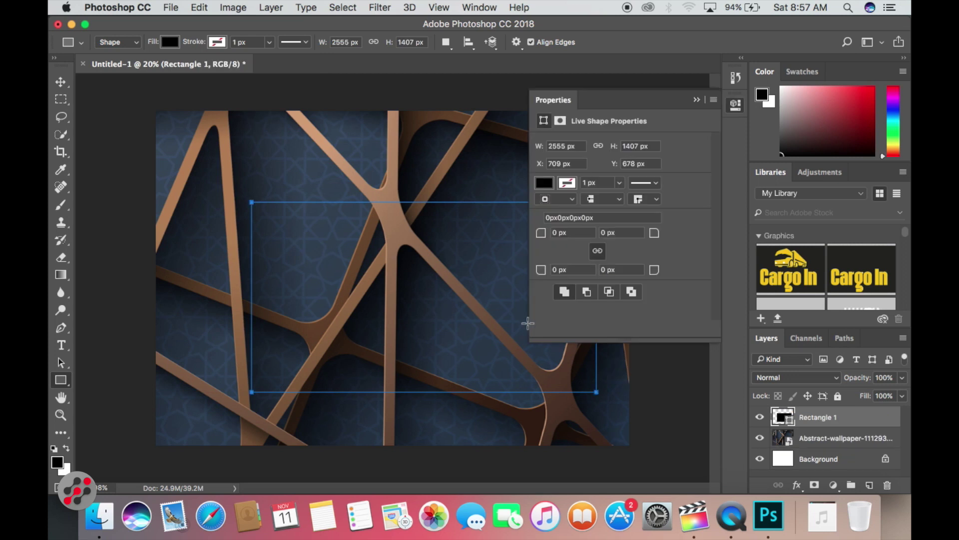
{"action": "key", "text": "v"}
{"action": "left_click_drag", "start_coordinate": [460, 319], "coordinate": [428, 309]}
{"action": "left_click", "coordinate": [698, 99]}
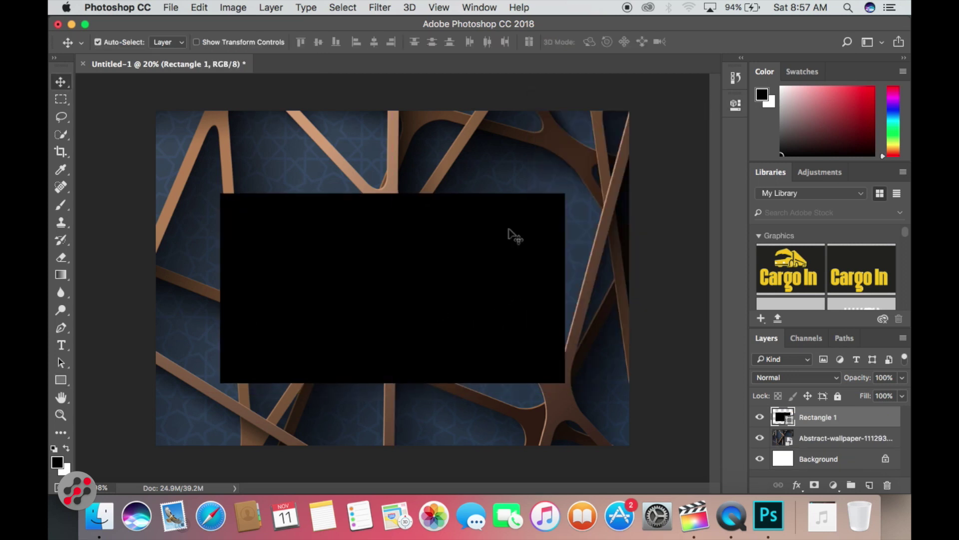
Step: Duplicate the rectangle, resize the Rectangle 1 copy slightly, and lower its opacity
{"action": "key", "text": "super+j"}
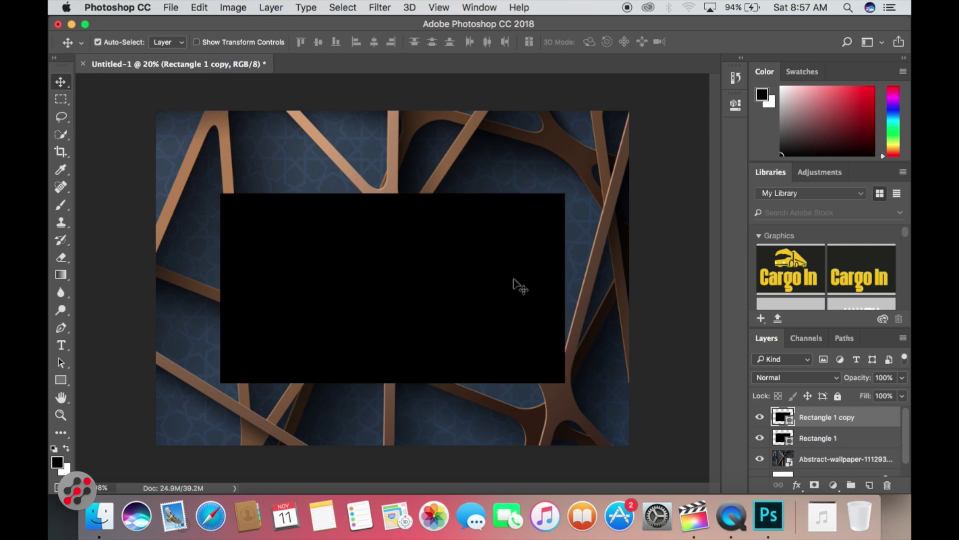
{"action": "key", "text": "super+t"}
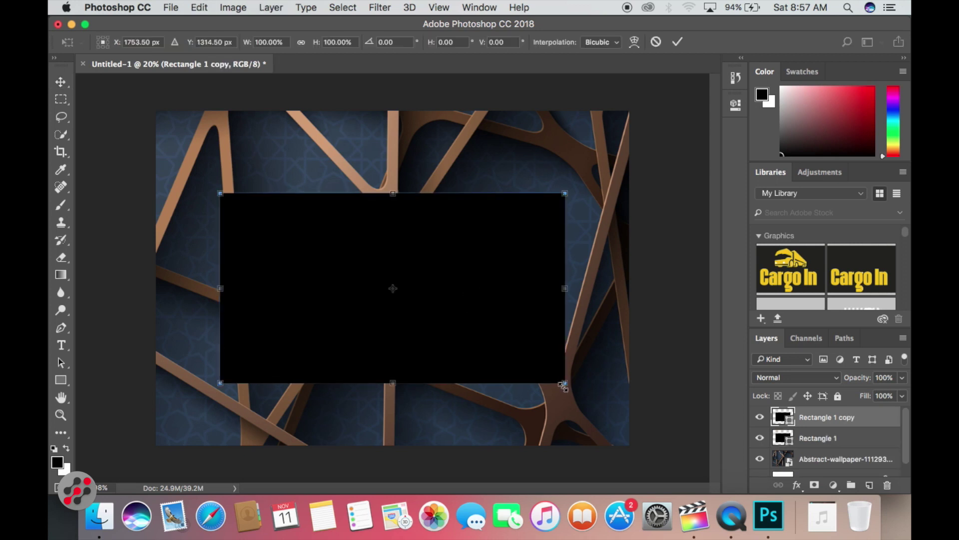
{"action": "left_click_drag", "start_coordinate": [559, 384], "coordinate": [553, 376]}
{"action": "left_click_drag", "start_coordinate": [557, 292], "coordinate": [561, 292]}
{"action": "left_click_drag", "start_coordinate": [232, 290], "coordinate": [227, 288]}
{"action": "key", "text": "Return"}
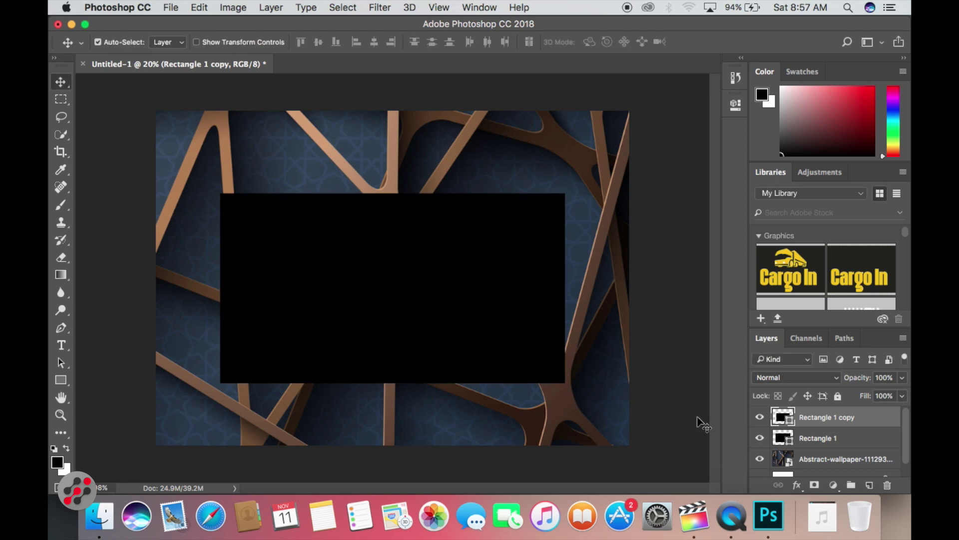
{"action": "left_click_drag", "start_coordinate": [849, 378], "coordinate": [820, 388]}
Step: Set Rectangle 1's fill to 40%, then select the wallpaper layer and open Filter > Blur
{"action": "left_click", "coordinate": [831, 437]}
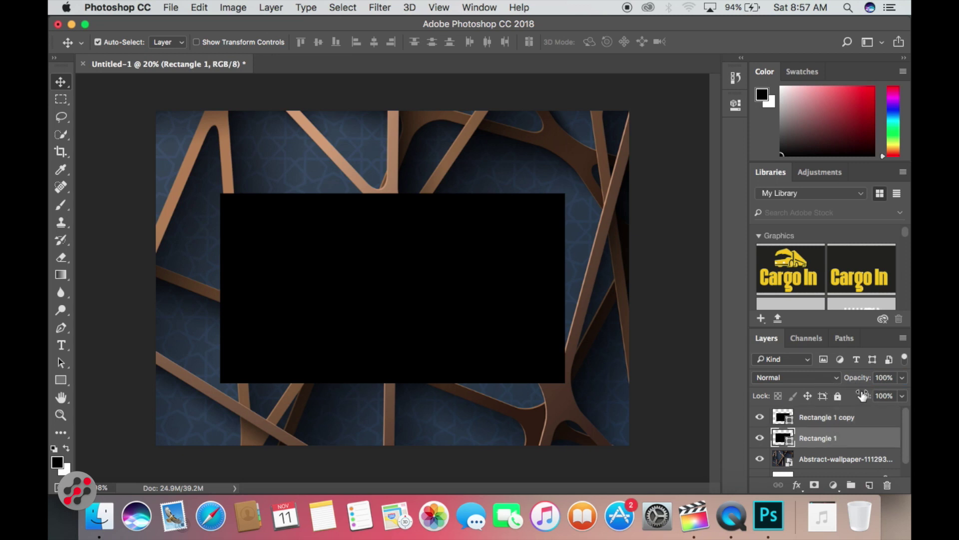
{"action": "left_click_drag", "start_coordinate": [862, 395], "coordinate": [823, 400]}
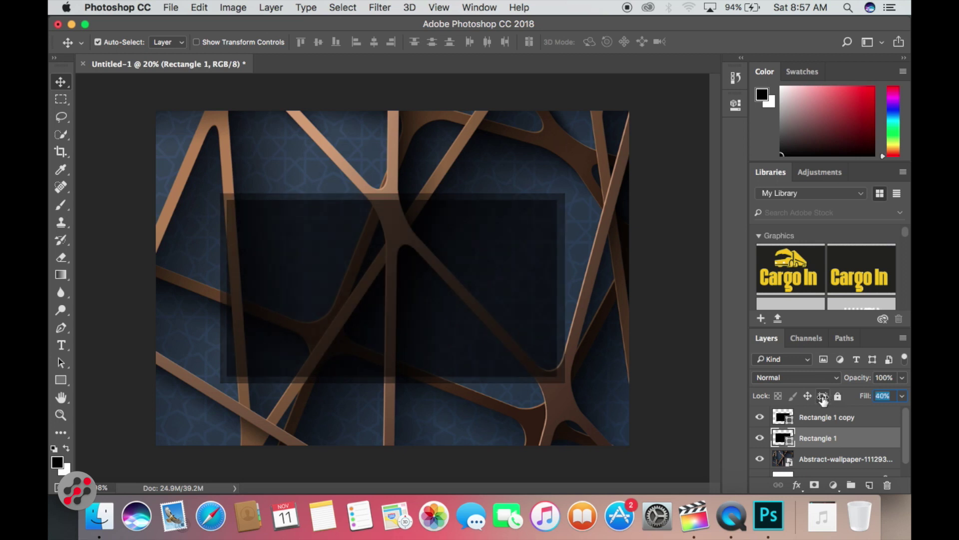
{"action": "left_click", "coordinate": [595, 211]}
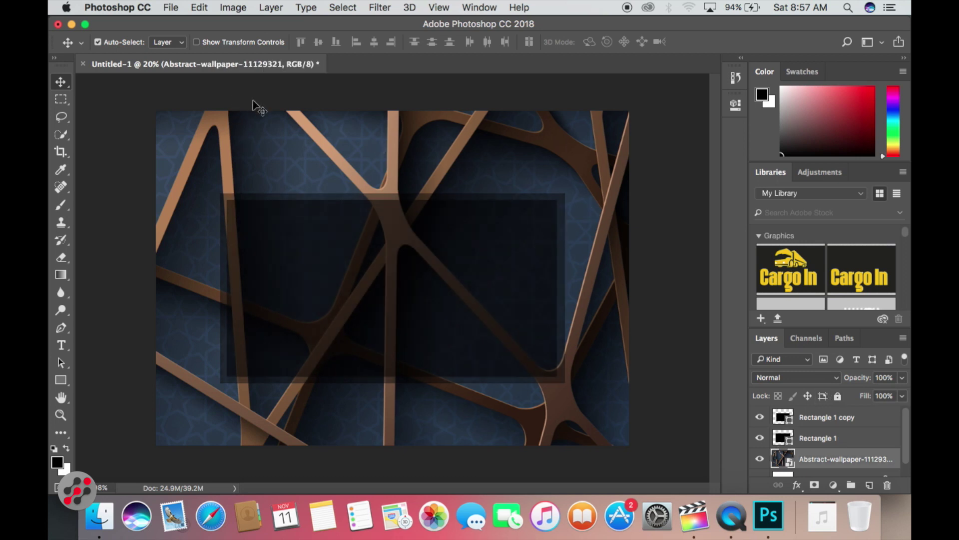
{"action": "left_click", "coordinate": [379, 8]}
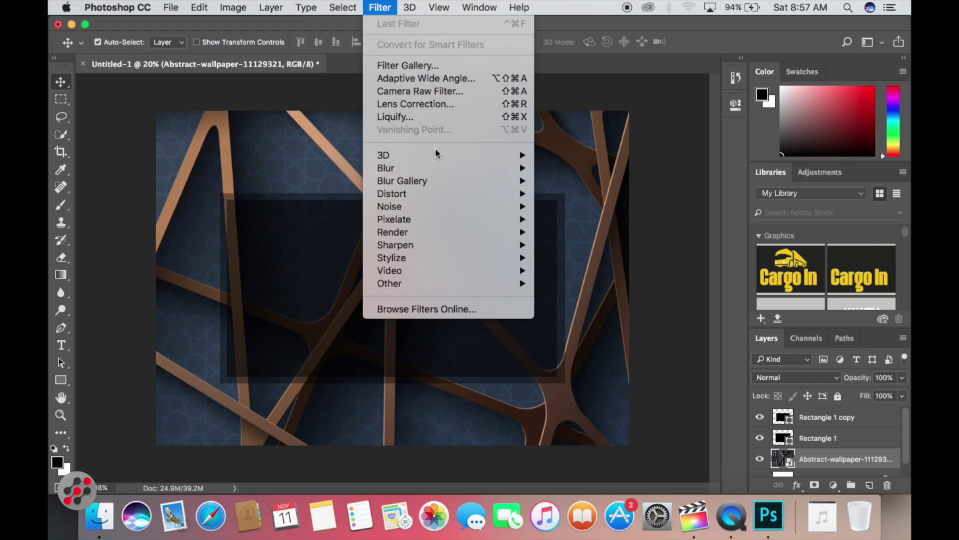
{"action": "mouse_move", "coordinate": [465, 169]}
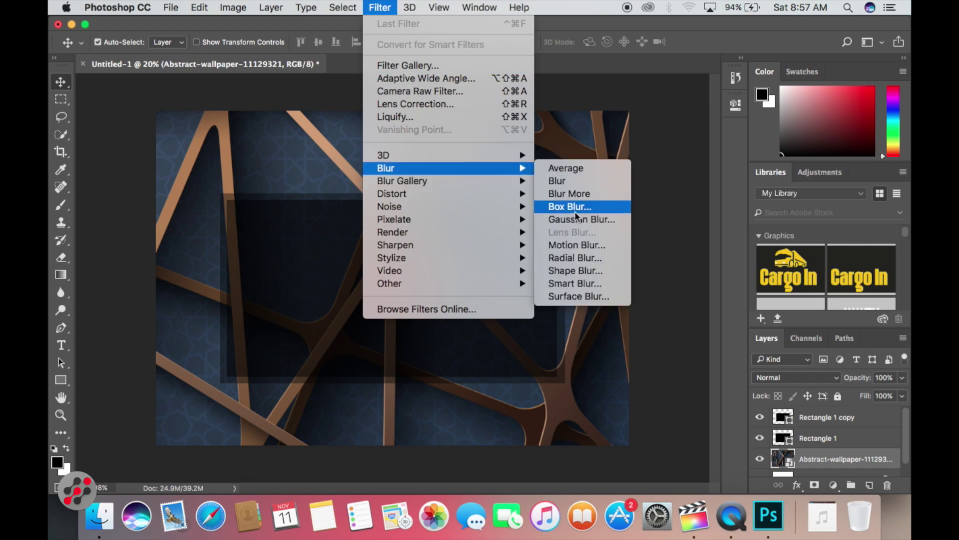
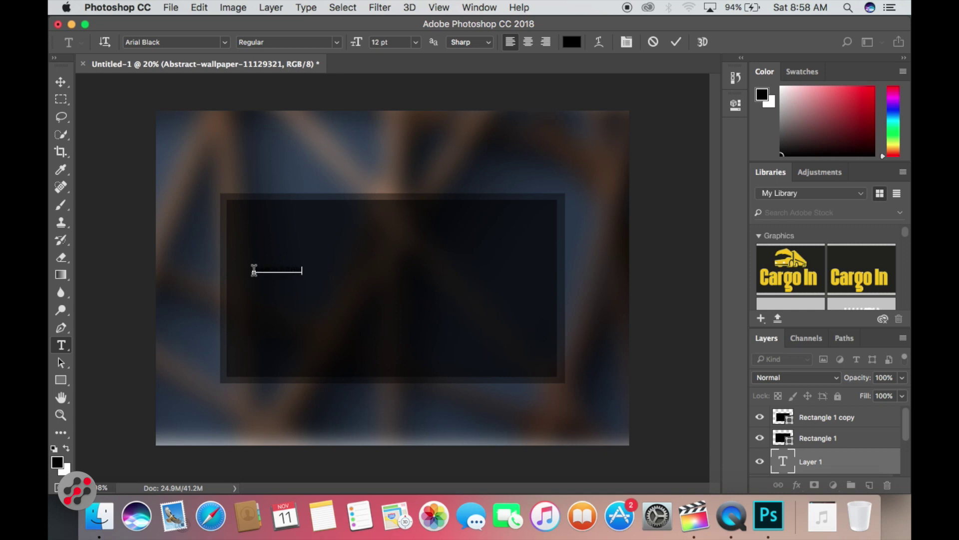
Step: Make the name heading 57 pt white (#ffffff) and move its layer above both rectangles
{"action": "triple_click", "coordinate": [254, 270]}
{"action": "left_click_drag", "start_coordinate": [355, 44], "coordinate": [390, 58]}
{"action": "left_click_drag", "start_coordinate": [450, 310], "coordinate": [421, 278]}
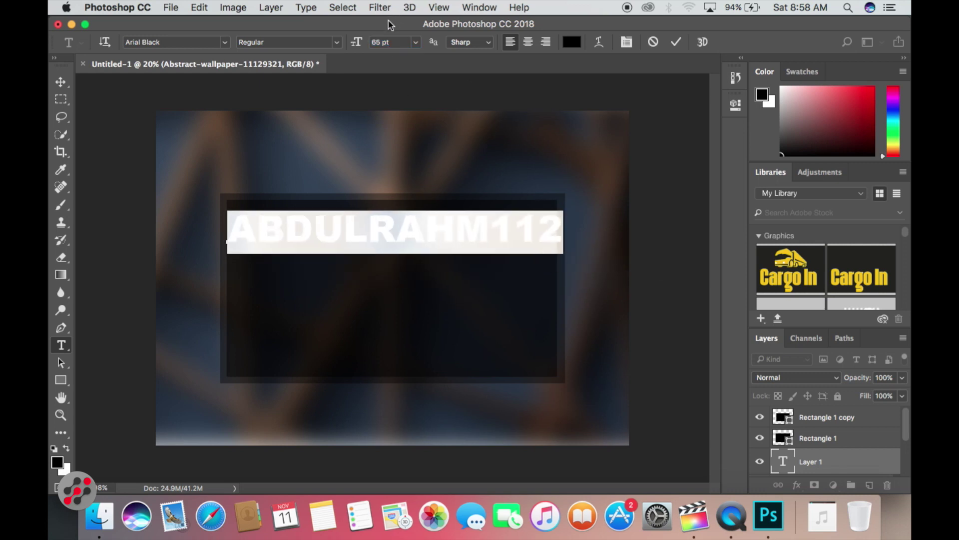
{"action": "left_click_drag", "start_coordinate": [361, 49], "coordinate": [352, 46]}
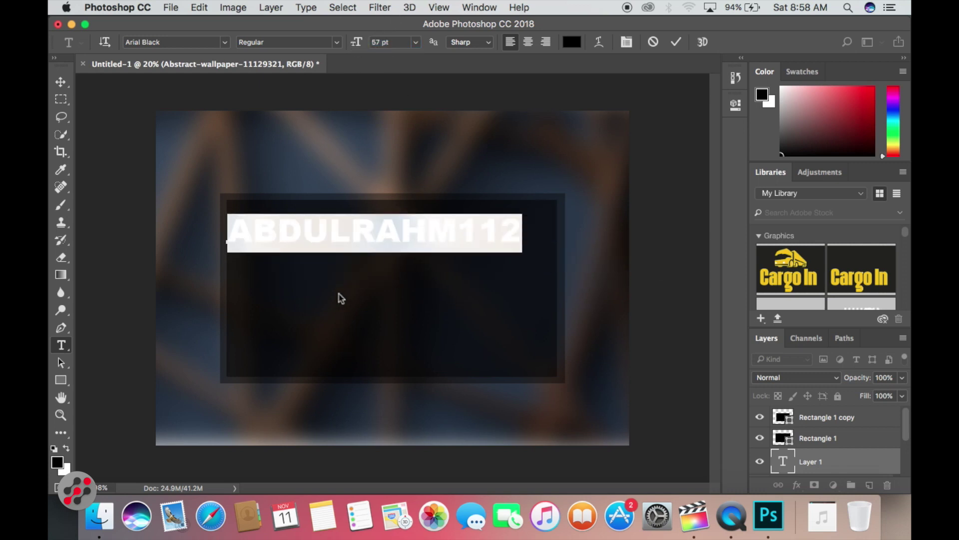
{"action": "left_click", "coordinate": [573, 46]}
{"action": "left_click_drag", "start_coordinate": [457, 230], "coordinate": [279, 133]}
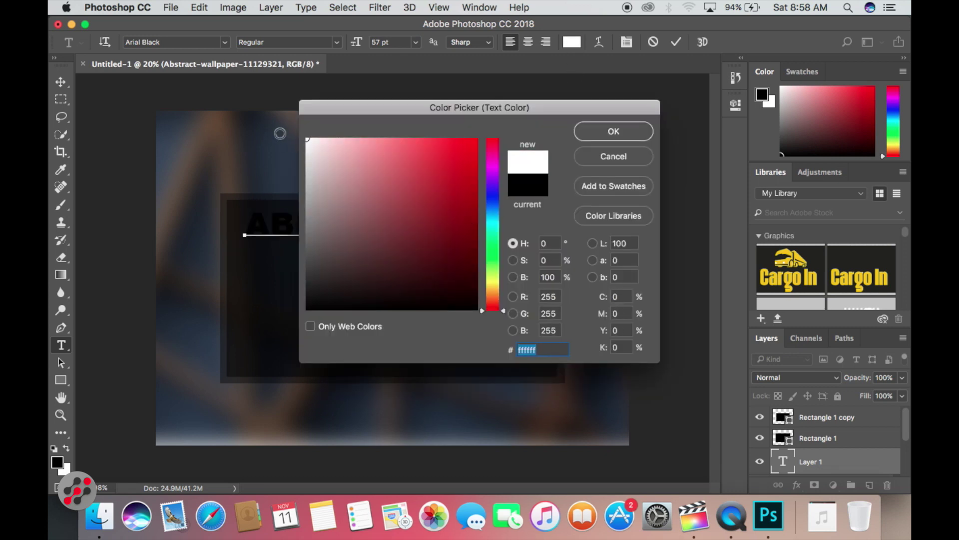
{"action": "left_click", "coordinate": [585, 132]}
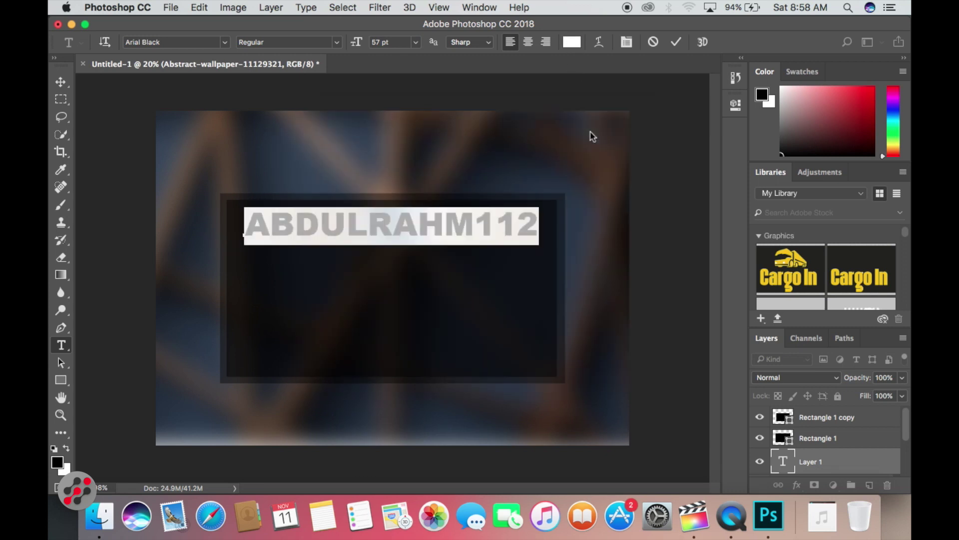
{"action": "left_click", "coordinate": [675, 44]}
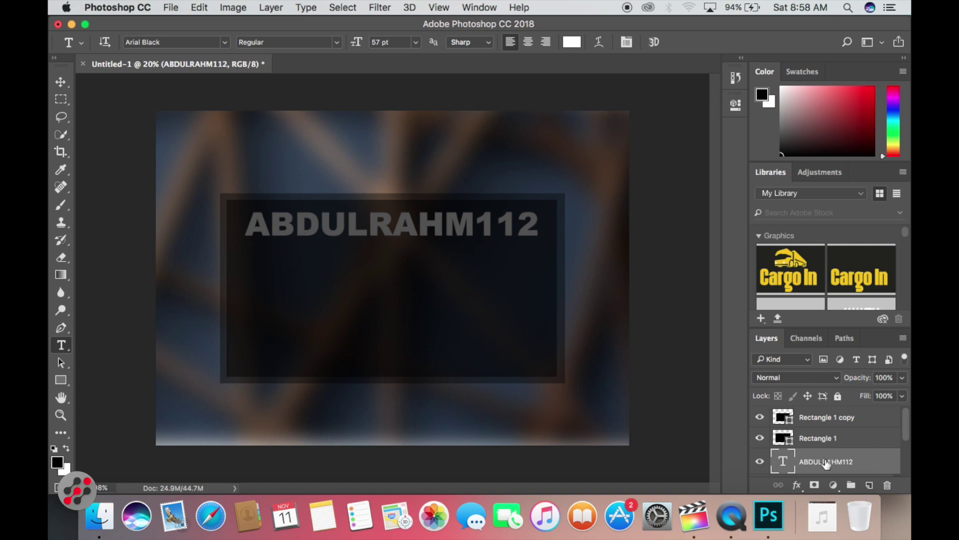
{"action": "left_click_drag", "start_coordinate": [824, 464], "coordinate": [823, 415]}
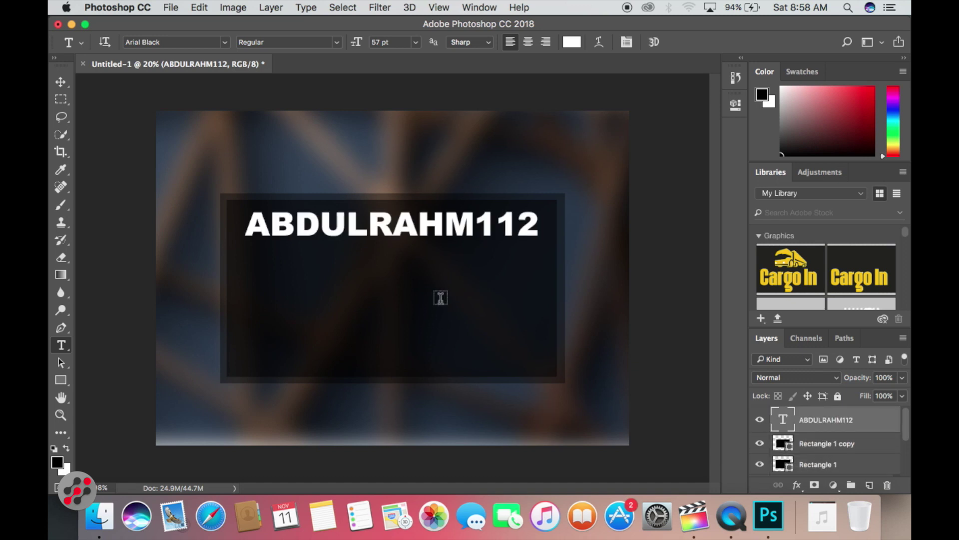
Step: Type GRAPHICS DESIGNER below the name and size it to 26 pt
{"action": "key", "text": "v"}
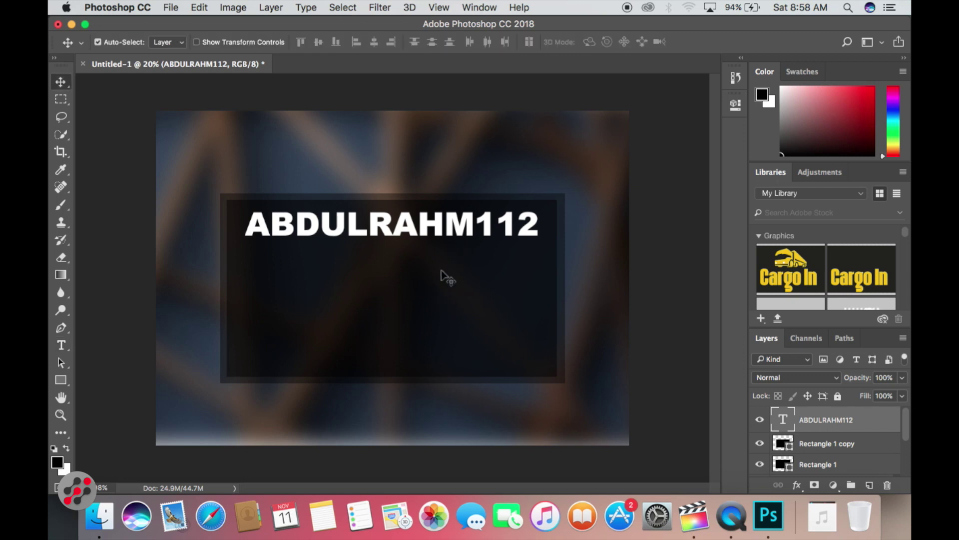
{"action": "key", "text": "t"}
{"action": "left_click", "coordinate": [295, 259]}
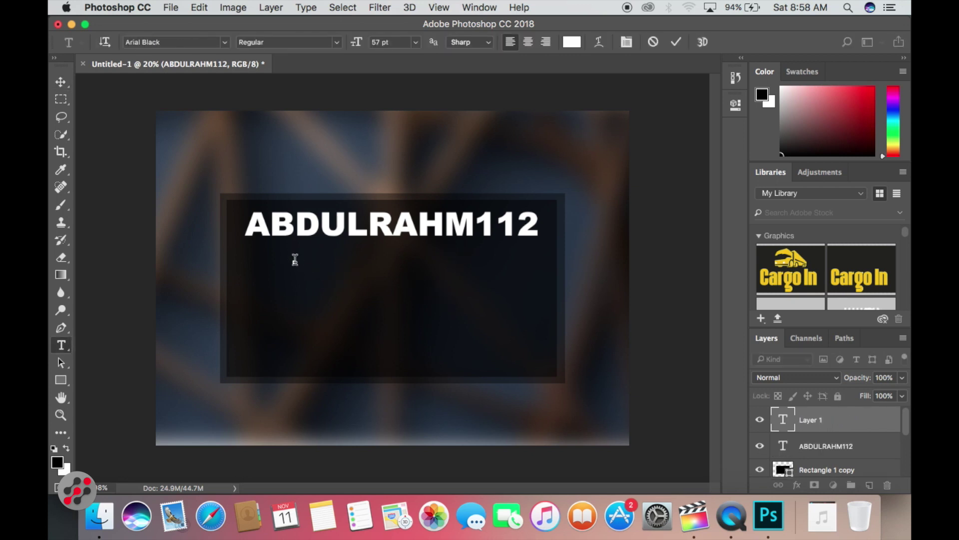
{"action": "type", "text": "GRAPHIC"}
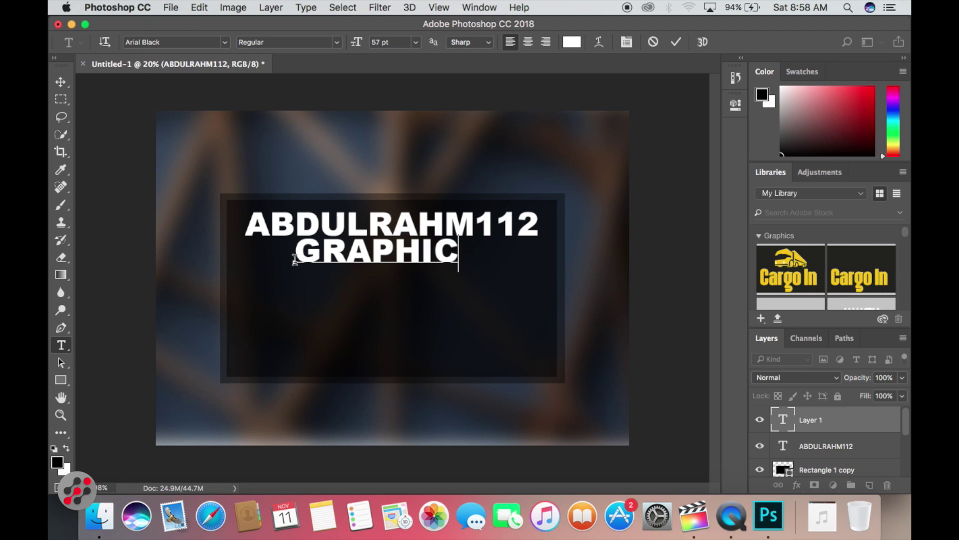
{"action": "type", "text": "S DESIGN"}
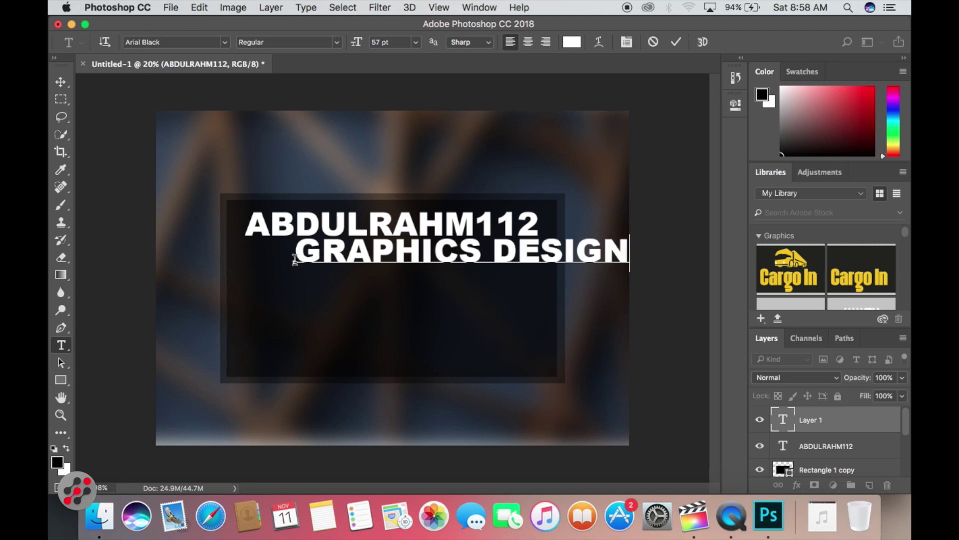
{"action": "key", "text": "super+a"}
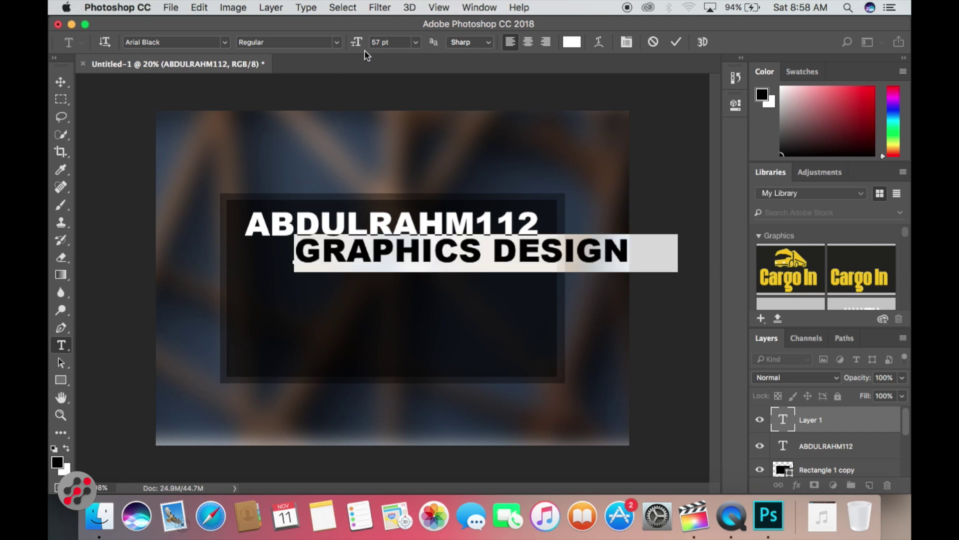
{"action": "left_click_drag", "start_coordinate": [358, 46], "coordinate": [340, 50]}
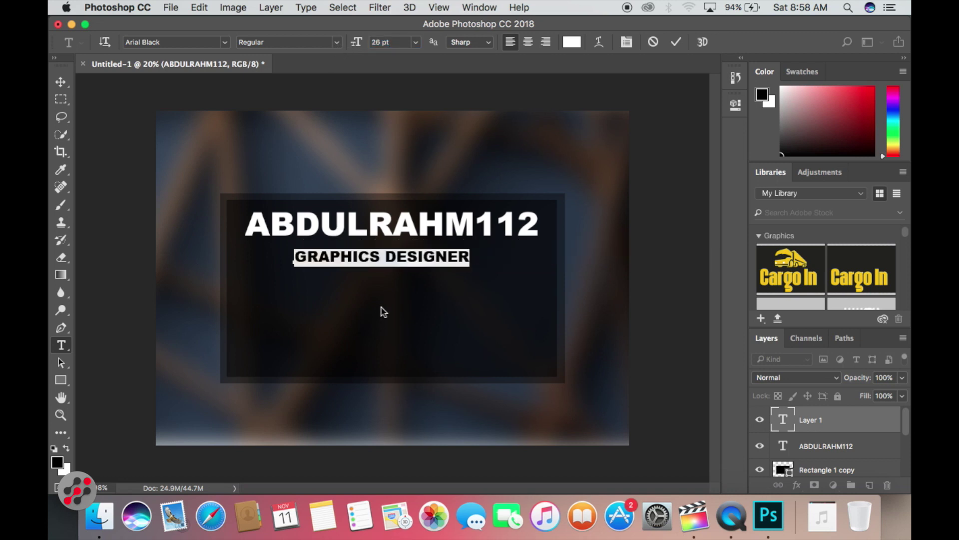
{"action": "left_click_drag", "start_coordinate": [375, 286], "coordinate": [388, 281]}
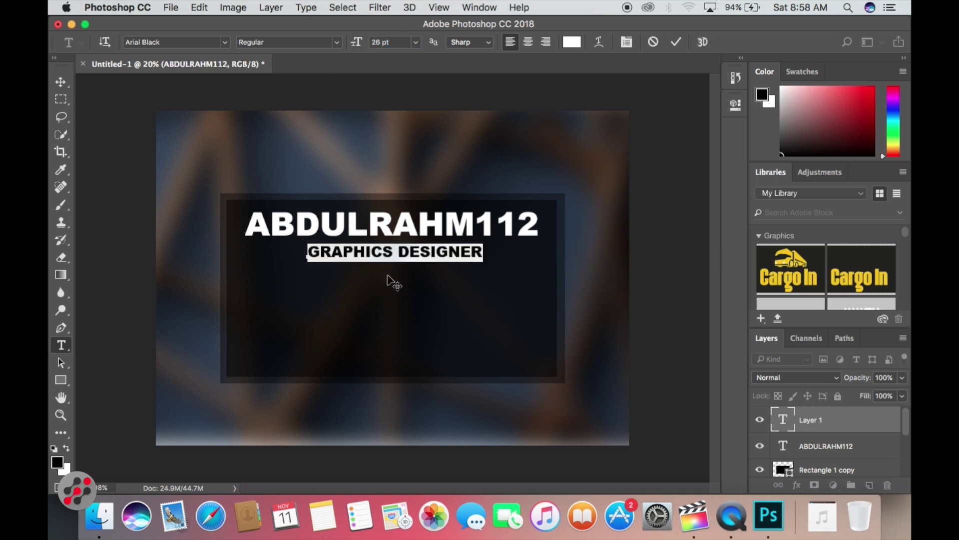
{"action": "left_click", "coordinate": [676, 41]}
Step: Nudge the subtitle so it sits centred under the name
{"action": "key", "text": "v"}
{"action": "key", "text": "shift+Left"}
{"action": "key", "text": "shift+Left"}
{"action": "key", "text": "shift+Down"}
Step: Change the GRAPHICS DESIGNER subtitle font to Coyote
{"action": "key", "text": "t"}
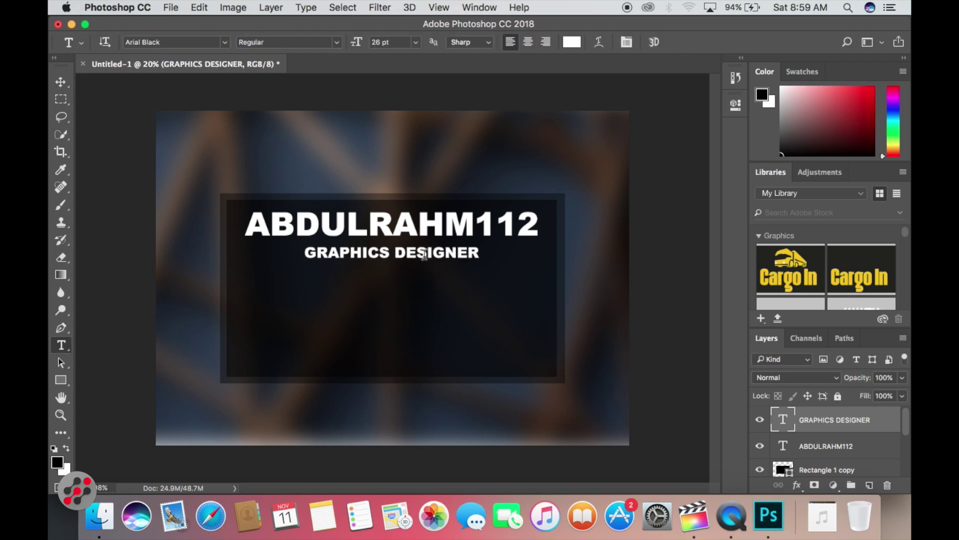
{"action": "left_click", "coordinate": [425, 252]}
{"action": "key", "text": "super+a"}
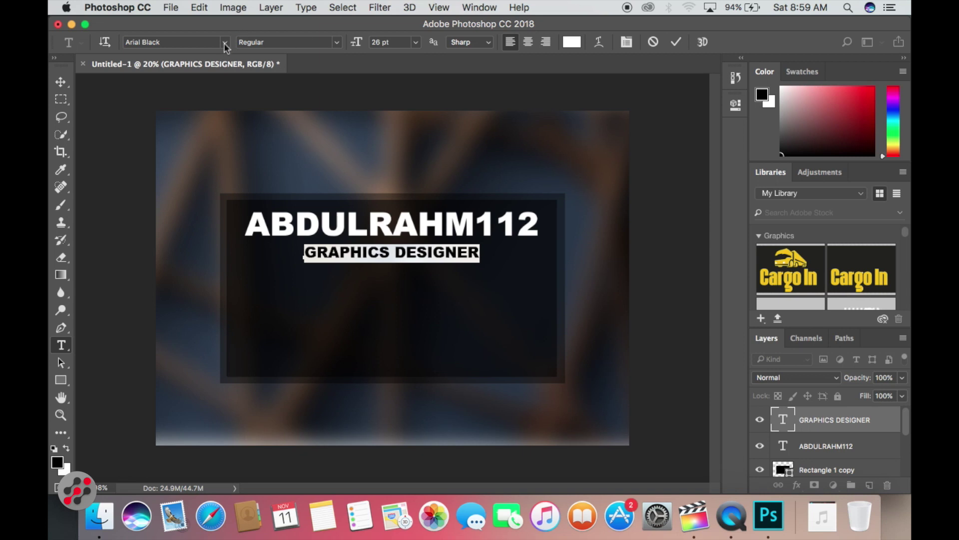
{"action": "left_click", "coordinate": [225, 43]}
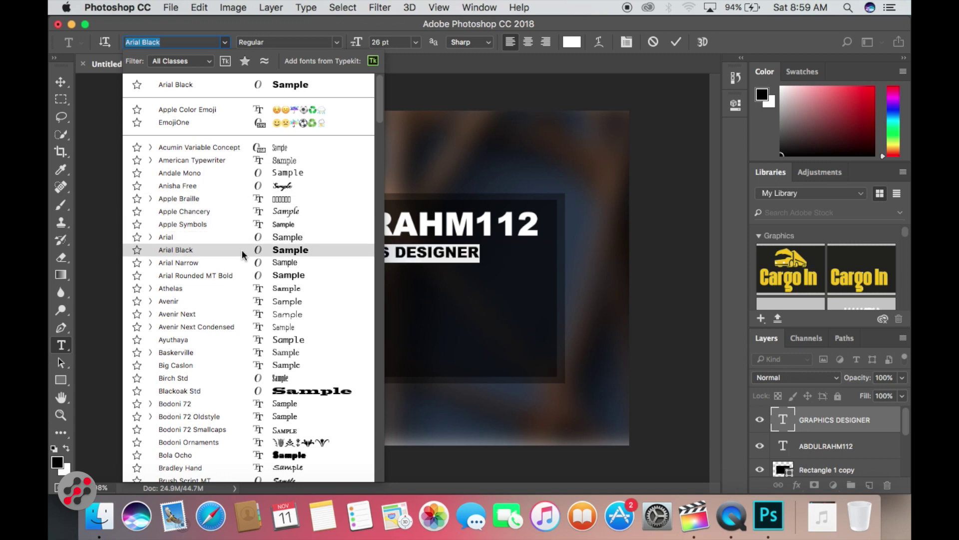
{"action": "scroll", "coordinate": [265, 279], "scroll_direction": "down", "scroll_amount": 15}
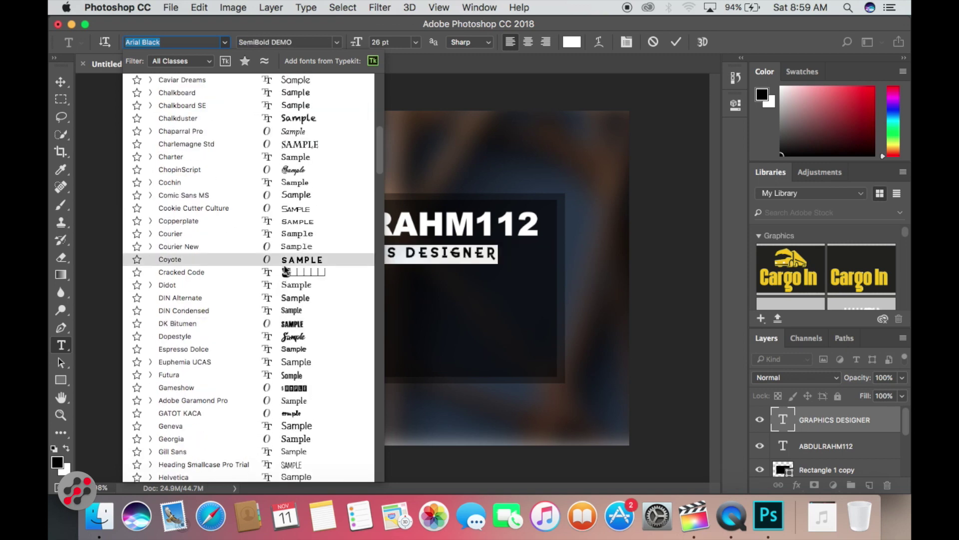
{"action": "left_click", "coordinate": [488, 252]}
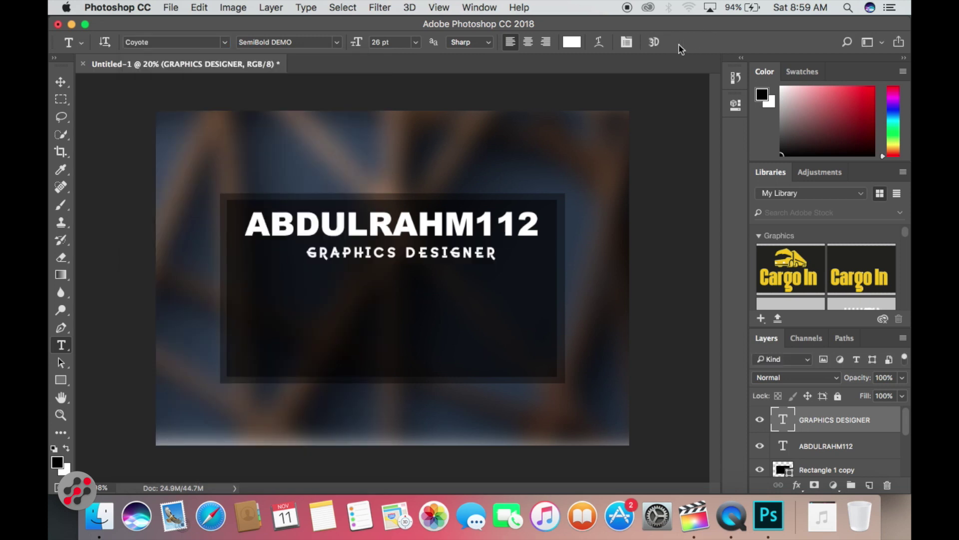
Step: Nudge the restyled subtitle back to centre beneath the name
{"action": "key", "text": "v"}
{"action": "key", "text": "shift+Left"}
{"action": "key", "text": "shift+Left"}
{"action": "key", "text": "shift+Left"}
{"action": "key", "text": "shift+Left"}
{"action": "key", "text": "shift+Left"}
{"action": "key", "text": "shift+Down"}
Step: Draw a white-filled rectangle beneath the subtitle inside the panel
{"action": "left_click", "coordinate": [60, 380]}
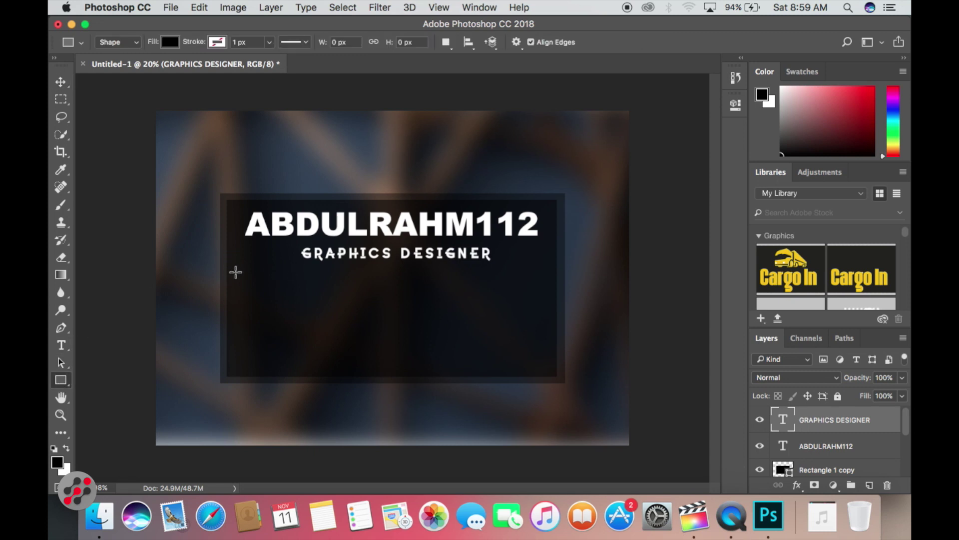
{"action": "left_click_drag", "start_coordinate": [238, 270], "coordinate": [520, 369]}
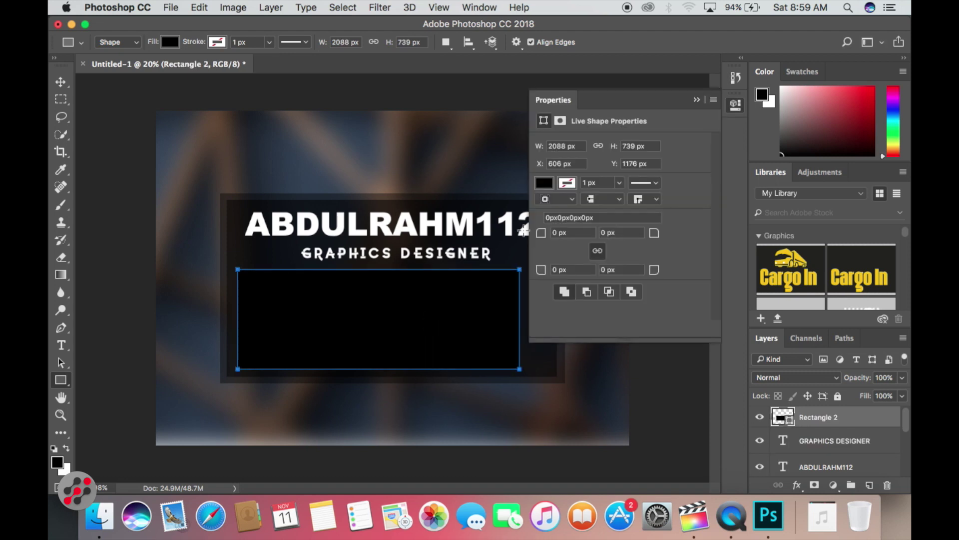
{"action": "left_click", "coordinate": [550, 183]}
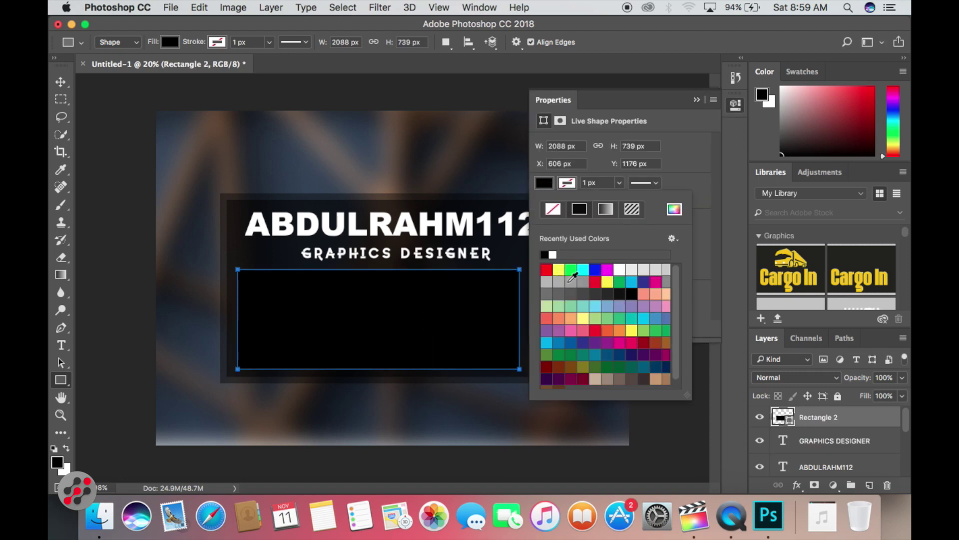
{"action": "left_click", "coordinate": [570, 281]}
{"action": "left_click", "coordinate": [619, 270]}
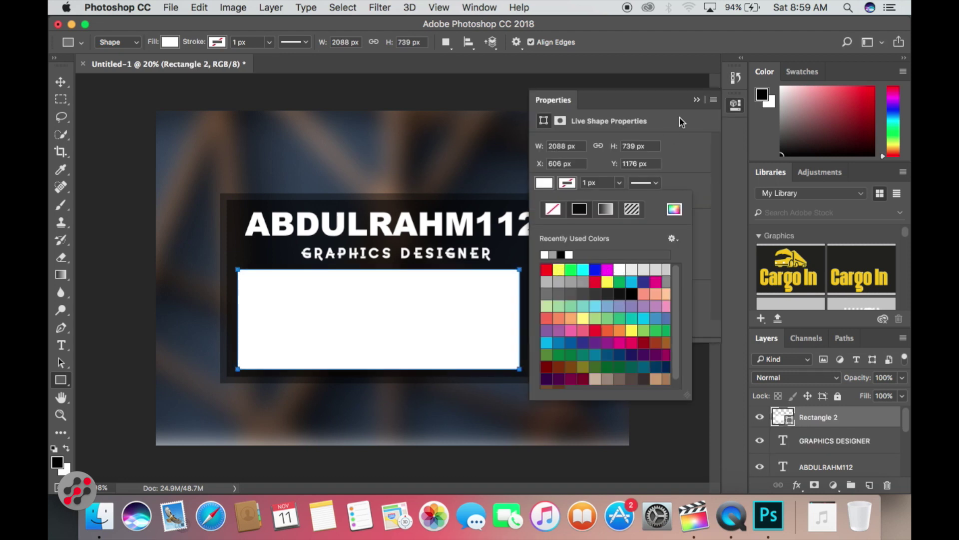
{"action": "left_click", "coordinate": [695, 100]}
Step: Lower the box's layer fill to 20% and start a text line inside it
{"action": "key", "text": "v"}
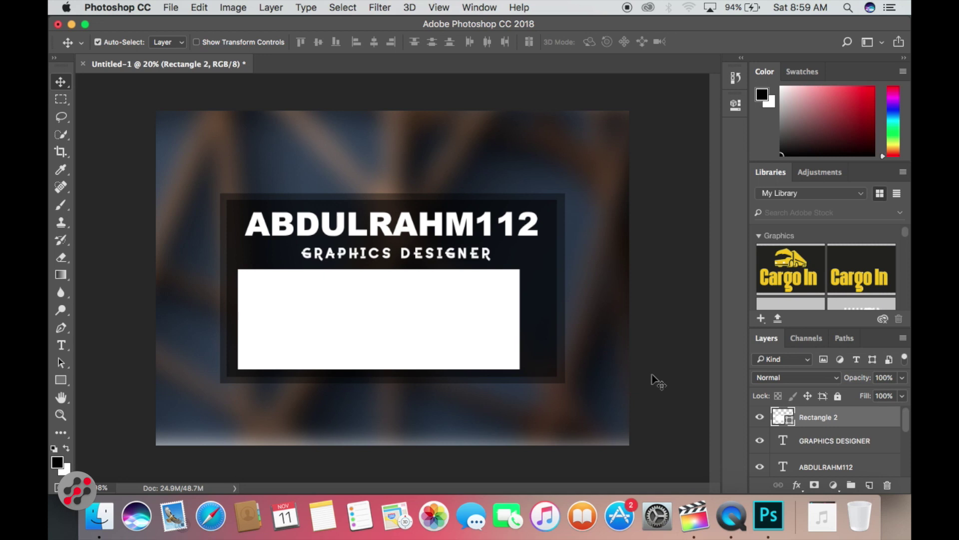
{"action": "key", "text": "shift+5"}
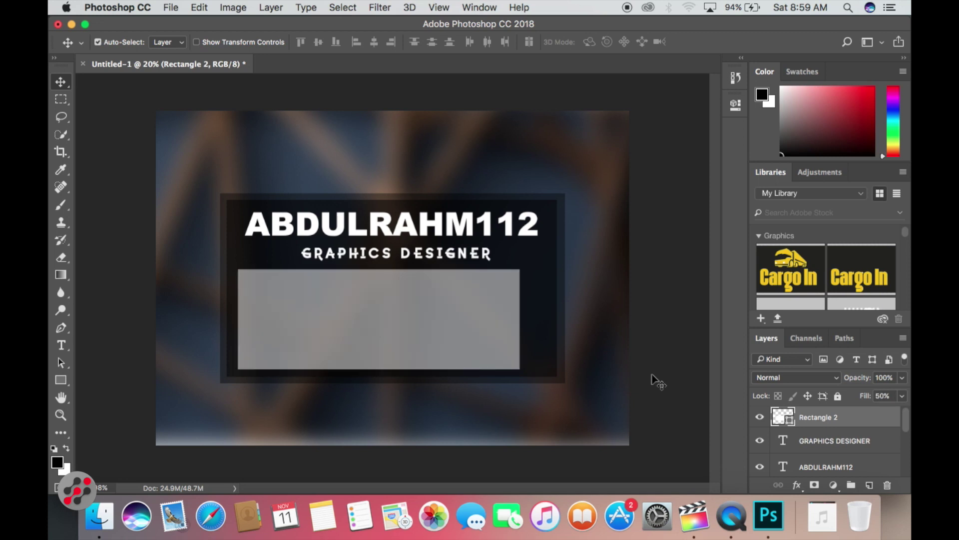
{"action": "key", "text": "shift+4"}
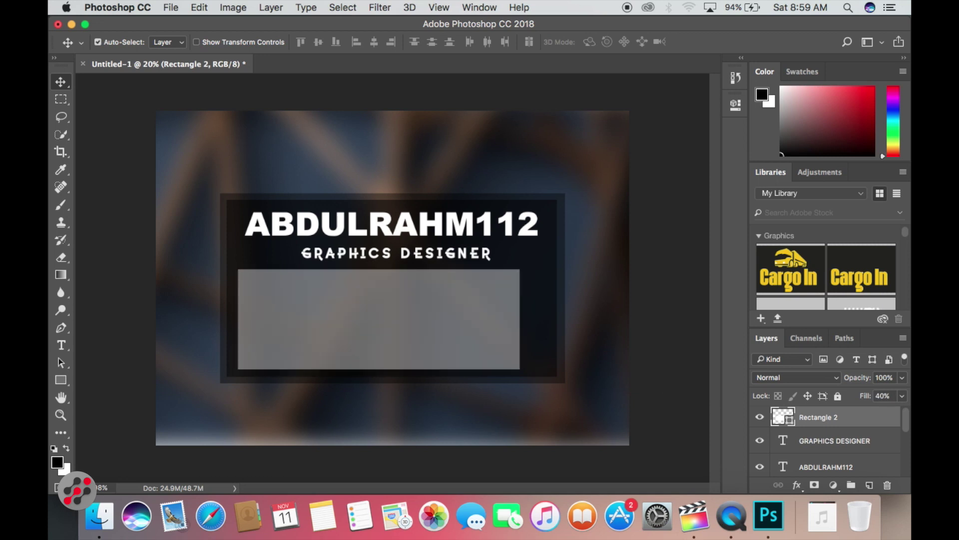
{"action": "left_click", "coordinate": [883, 396]}
{"action": "type", "text": "100"}
{"action": "key", "text": "Return"}
{"action": "left_click", "coordinate": [878, 391]}
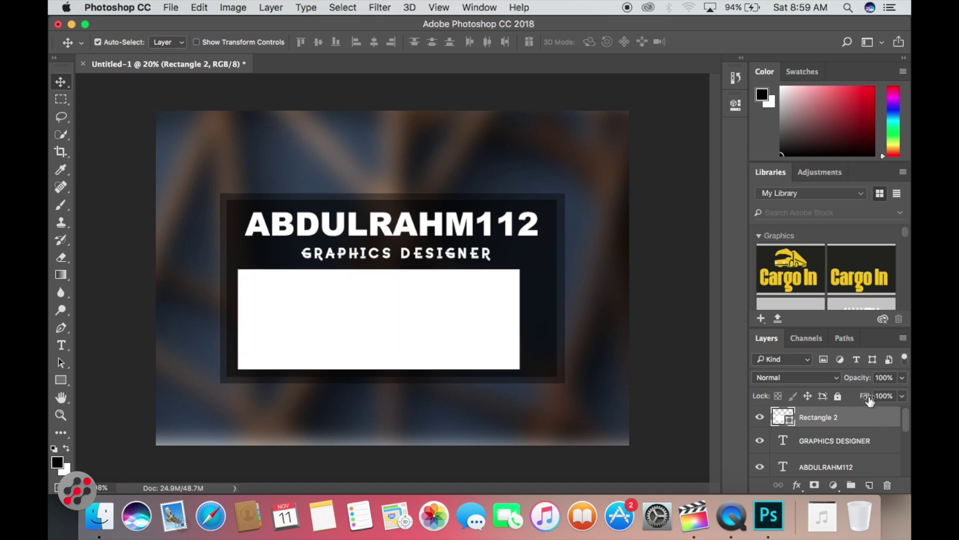
{"action": "key", "text": "shift+2"}
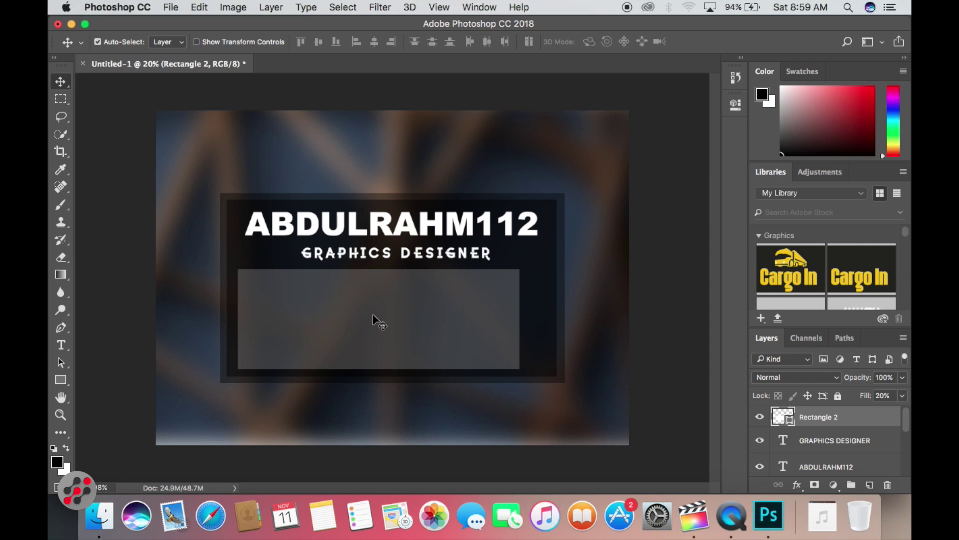
{"action": "key", "text": "t"}
{"action": "left_click", "coordinate": [253, 288]}
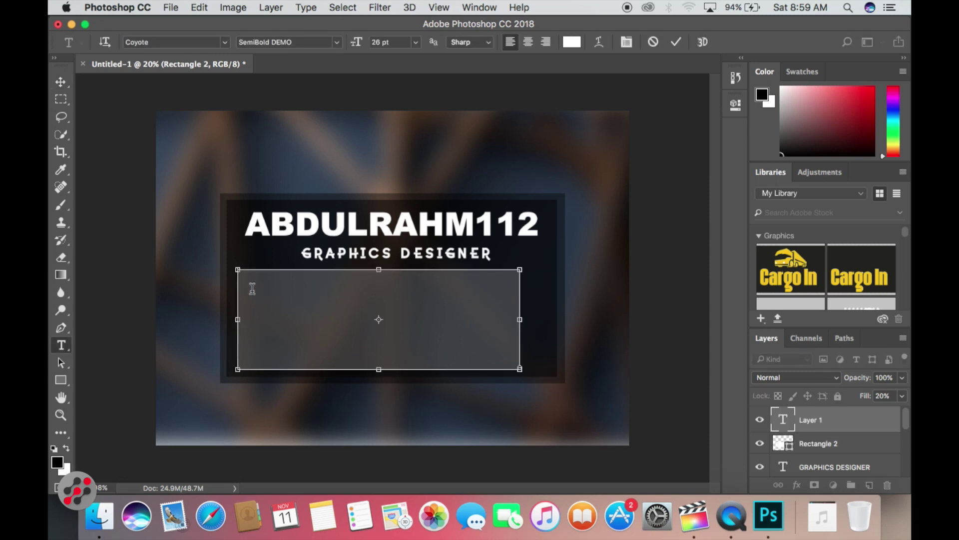
Step: Type the service list: POSTERS DESIGN, BROCHURE DESIGN, BUSINESS CARD DESIGN, UI AND UX EXPERIENCE
{"action": "type", "text": "POSTERS DESIGN"}
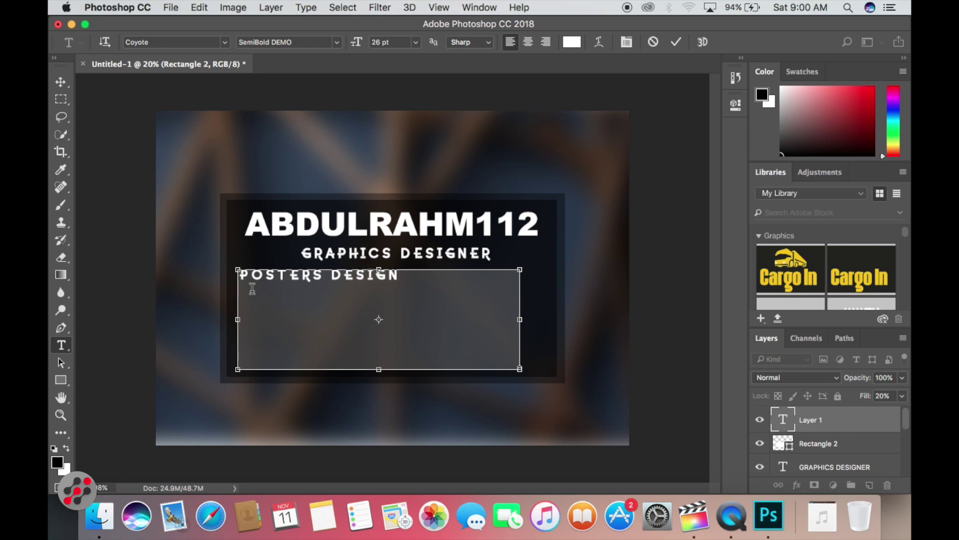
{"action": "key", "text": "Return"}
{"action": "type", "text": "B"}
{"action": "type", "text": "ROCHURE DESIGN"}
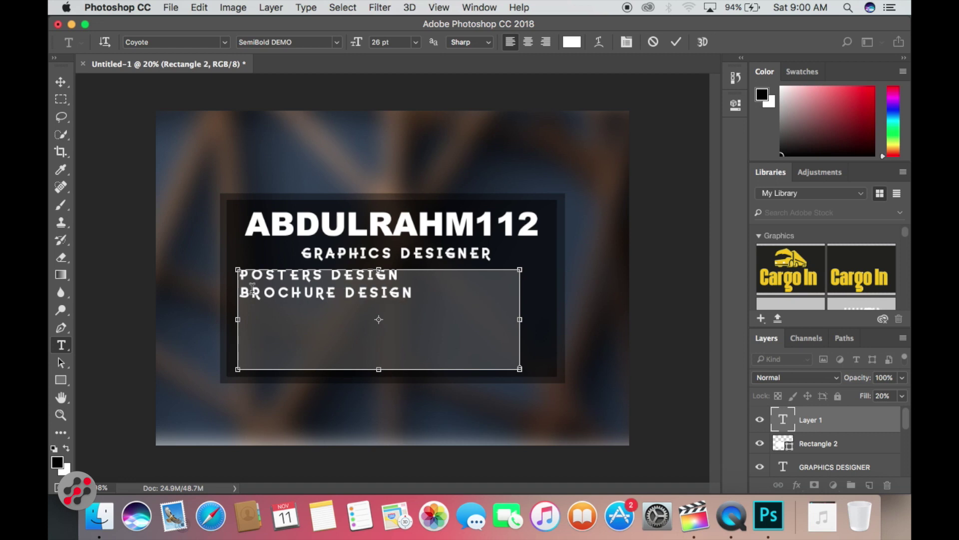
{"action": "type", "text": "BUAINE"}
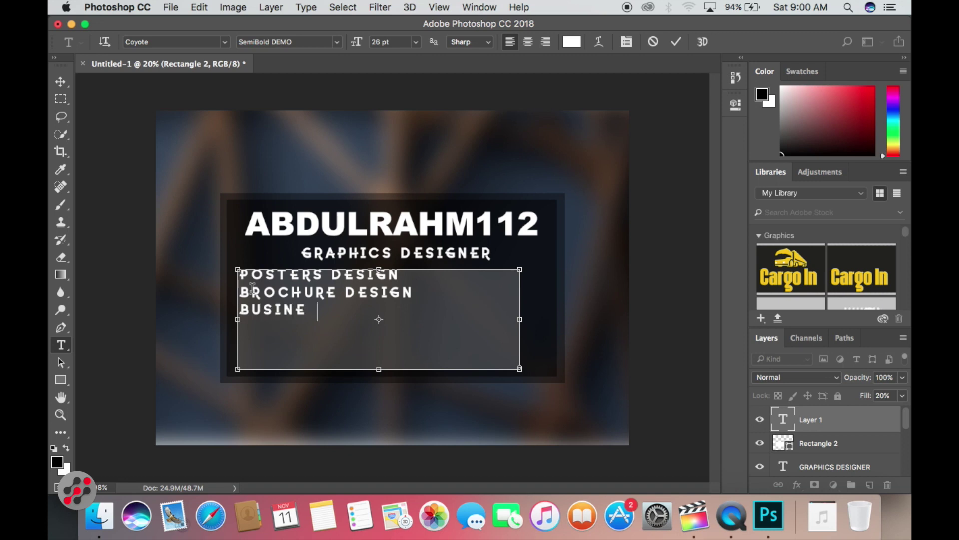
{"action": "type", "text": "SS CA RD"}
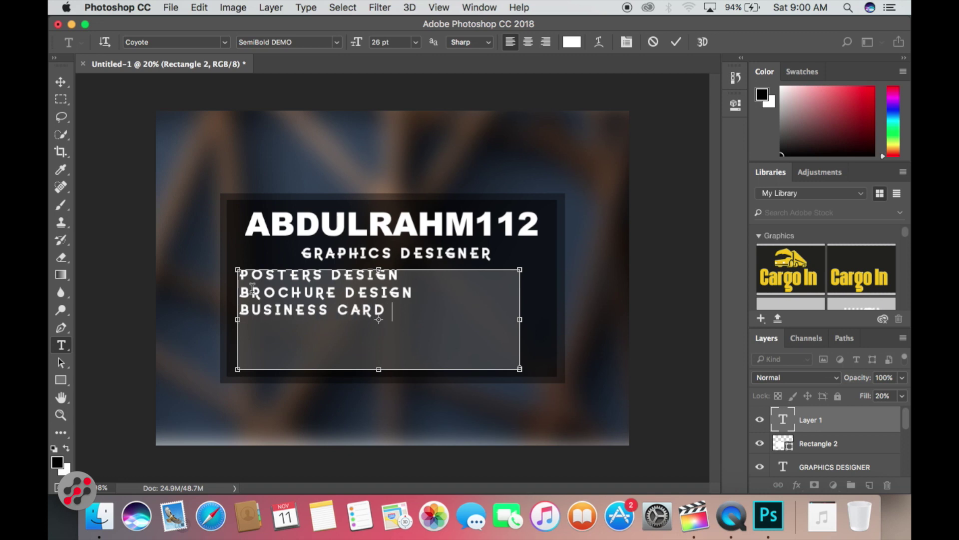
{"action": "type", "text": " DESIGN"}
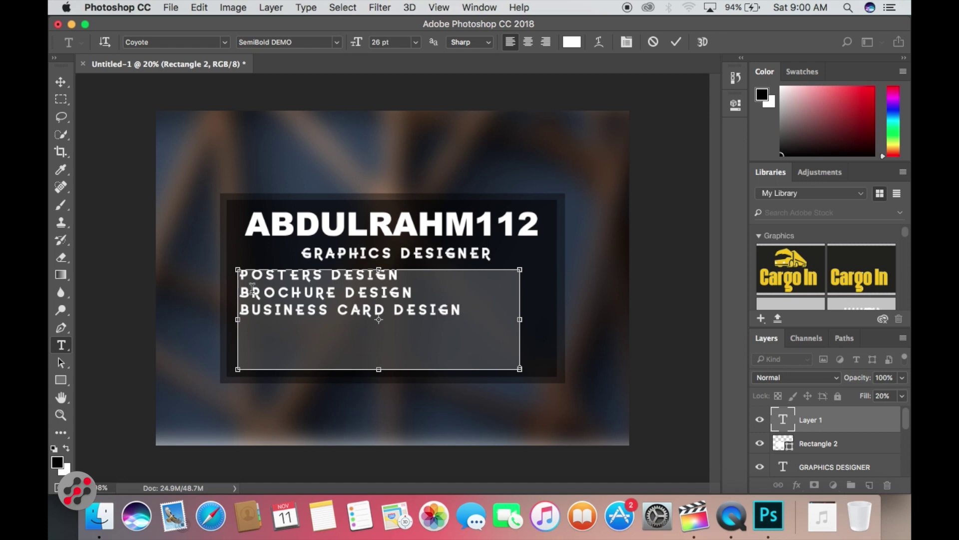
{"action": "key", "text": "Return"}
{"action": "type", "text": "UI AND UX "}
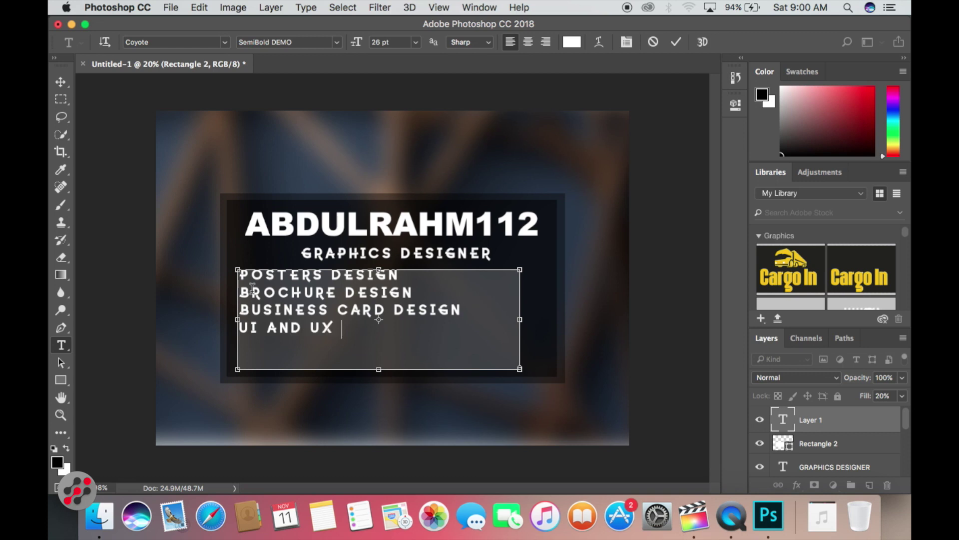
{"action": "type", "text": "EXPERIENCE"}
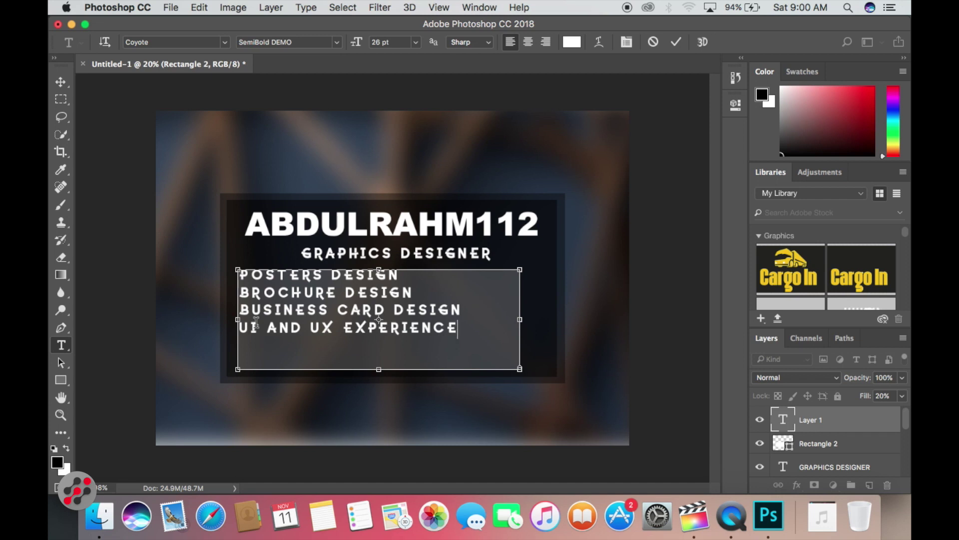
{"action": "type", "text": "V"}
Step: Set the whole service list in Arial Black
{"action": "key", "text": "super+a"}
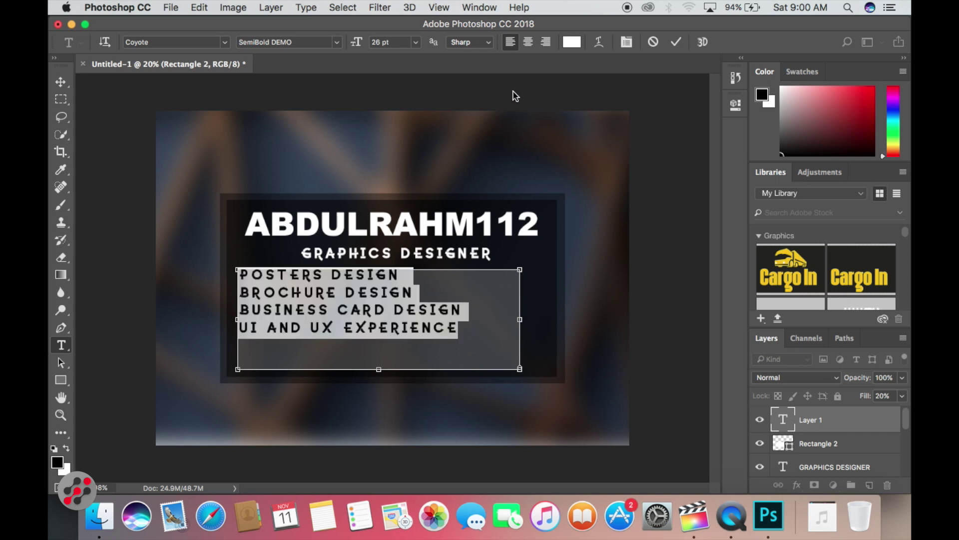
{"action": "left_click", "coordinate": [226, 44]}
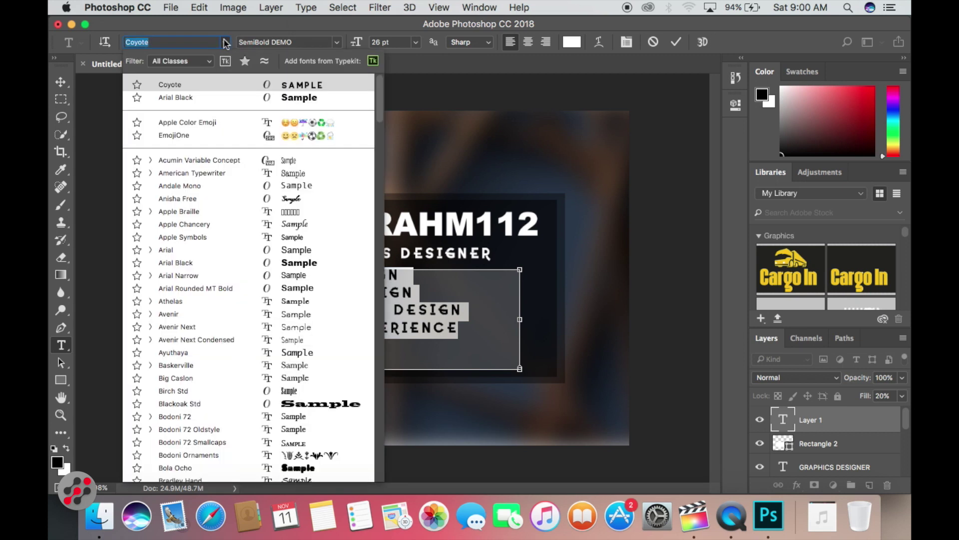
{"action": "left_click", "coordinate": [251, 96]}
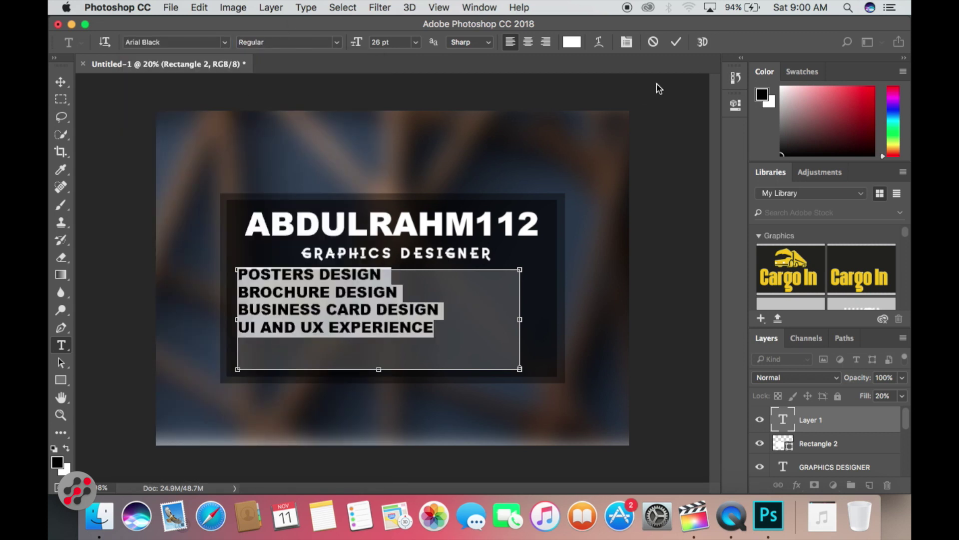
{"action": "left_click", "coordinate": [676, 41]}
Step: Shift the service list right and down, further inward within the box
{"action": "key", "text": "v"}
{"action": "key", "text": "shift+Right"}
{"action": "key", "text": "shift+Right"}
{"action": "key", "text": "shift+Right"}
{"action": "key", "text": "shift+Right"}
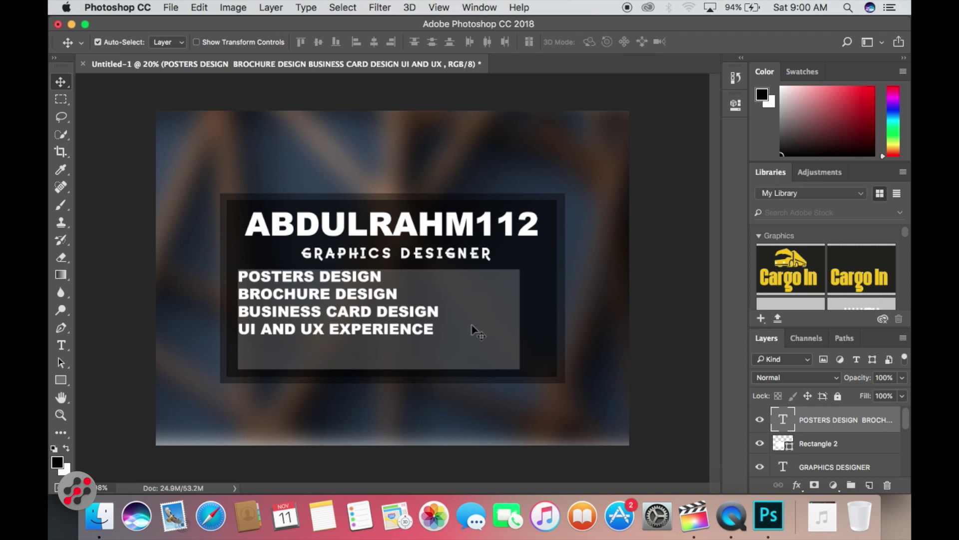
{"action": "key", "text": "shift+Down"}
{"action": "key", "text": "shift+Down"}
{"action": "key", "text": "shift+Down"}
{"action": "key", "text": "shift+Down"}
{"action": "key", "text": "shift+Right"}
{"action": "key", "text": "shift+Right"}
{"action": "key", "text": "shift+Down"}
{"action": "key", "text": "shift+Down"}
{"action": "key", "text": "shift+Right"}
{"action": "key", "text": "shift+Right"}
{"action": "key", "text": "shift+Down"}
{"action": "key", "text": "shift+Down"}
{"action": "key", "text": "shift+Right"}
{"action": "key", "text": "shift+Down"}
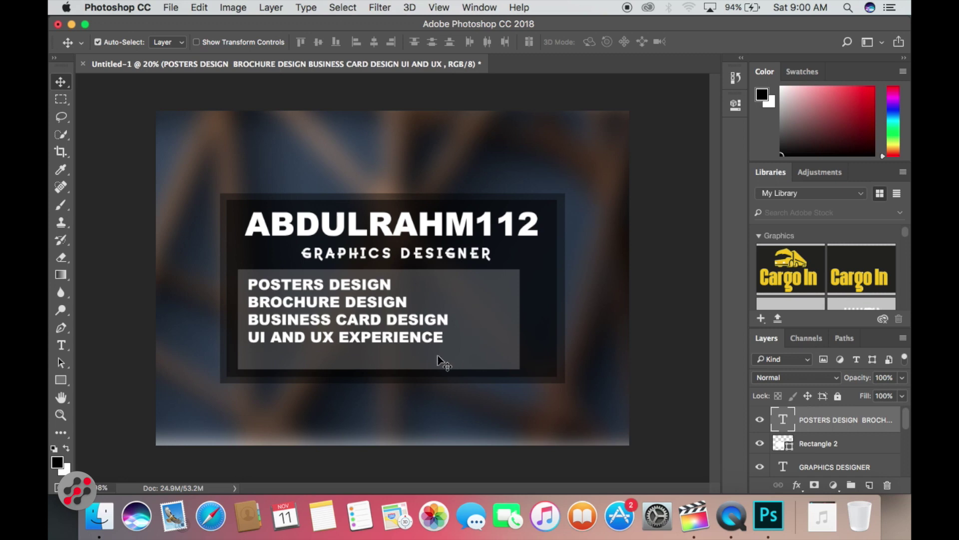
{"action": "key", "text": "shift+Right"}
{"action": "key", "text": "shift+Right"}
{"action": "key", "text": "shift+Down"}
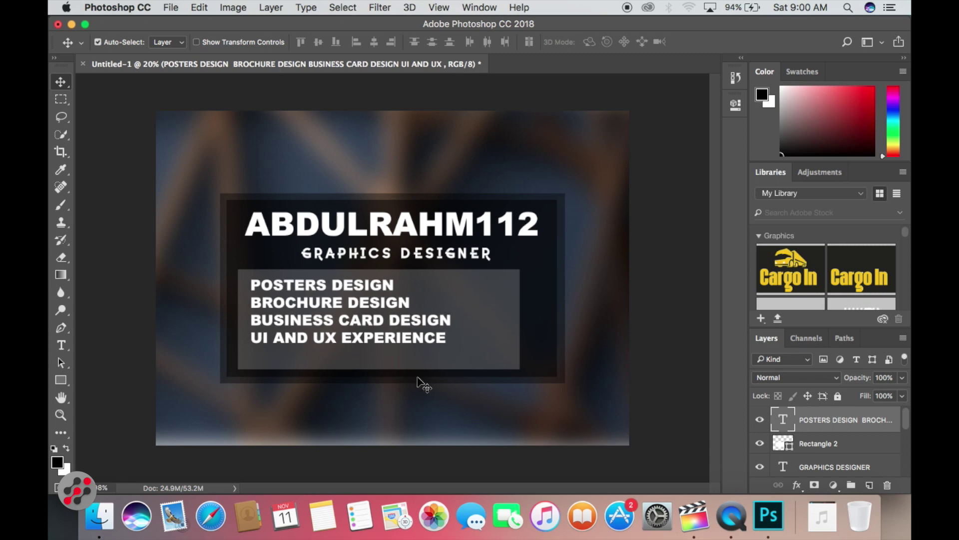
{"action": "scroll", "coordinate": [418, 376], "scroll_direction": "up", "scroll_amount": 5}
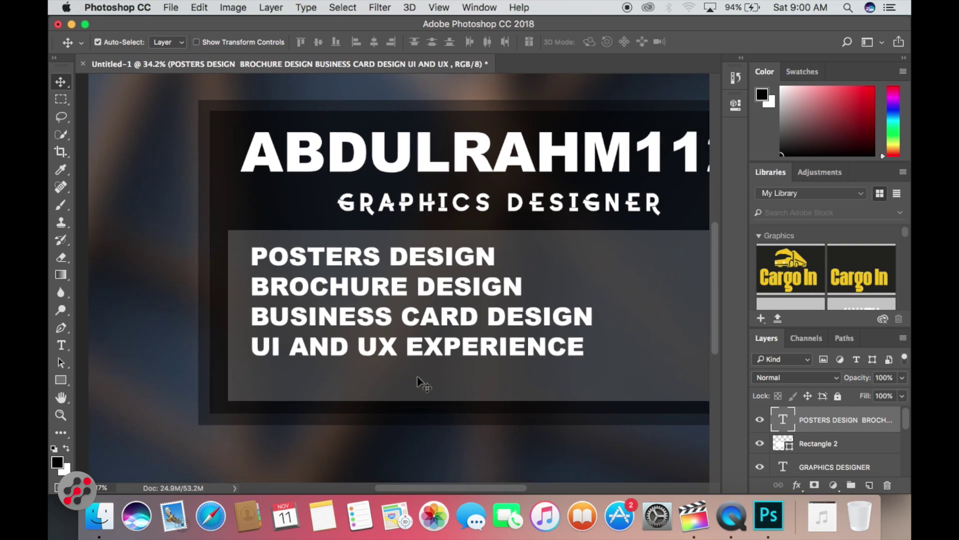
{"action": "left_click_drag", "start_coordinate": [393, 351], "coordinate": [403, 351]}
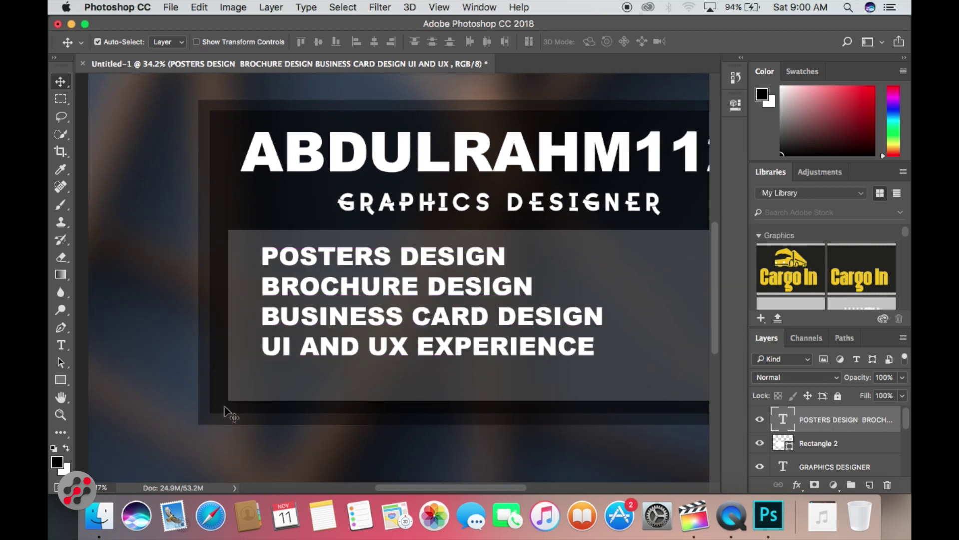
Step: Draw a small black circle beside POSTERS DESIGN and duplicate it beside each service line
{"action": "left_click", "coordinate": [60, 380]}
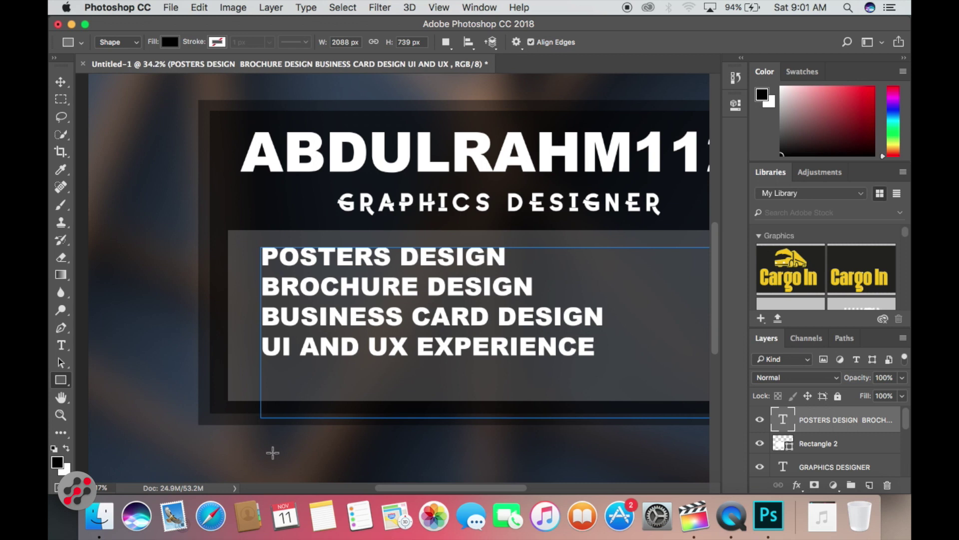
{"action": "key", "text": "shift+u"}
{"action": "key", "text": "shift+u"}
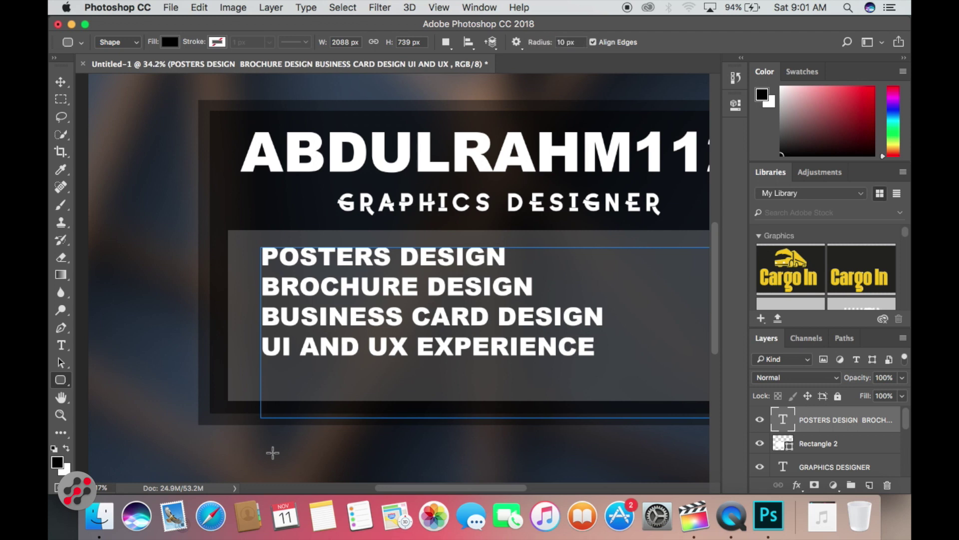
{"action": "left_click_drag", "start_coordinate": [240, 255], "coordinate": [279, 310]}
{"action": "key", "text": "v"}
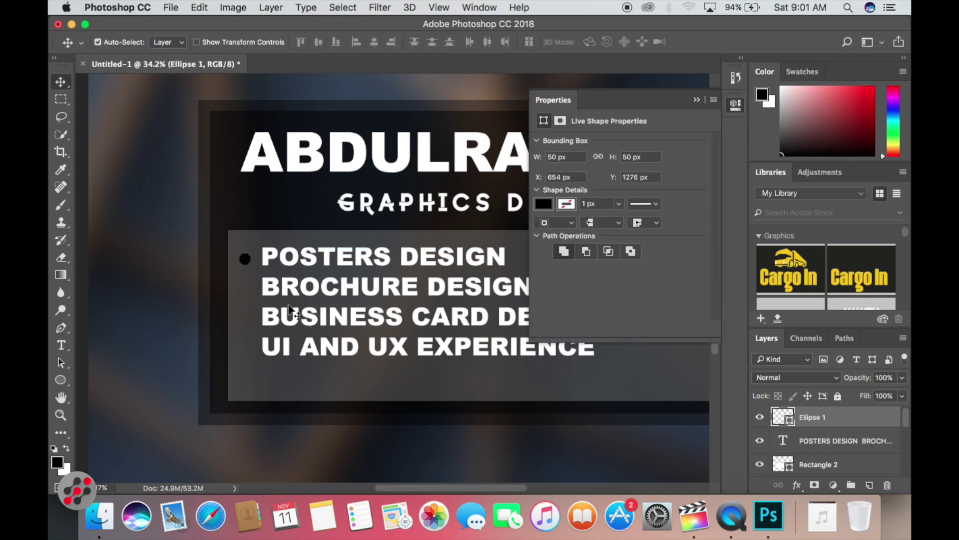
{"action": "left_click_drag", "start_coordinate": [247, 264], "coordinate": [247, 258]}
{"action": "left_click_drag", "start_coordinate": [247, 265], "coordinate": [245, 351]}
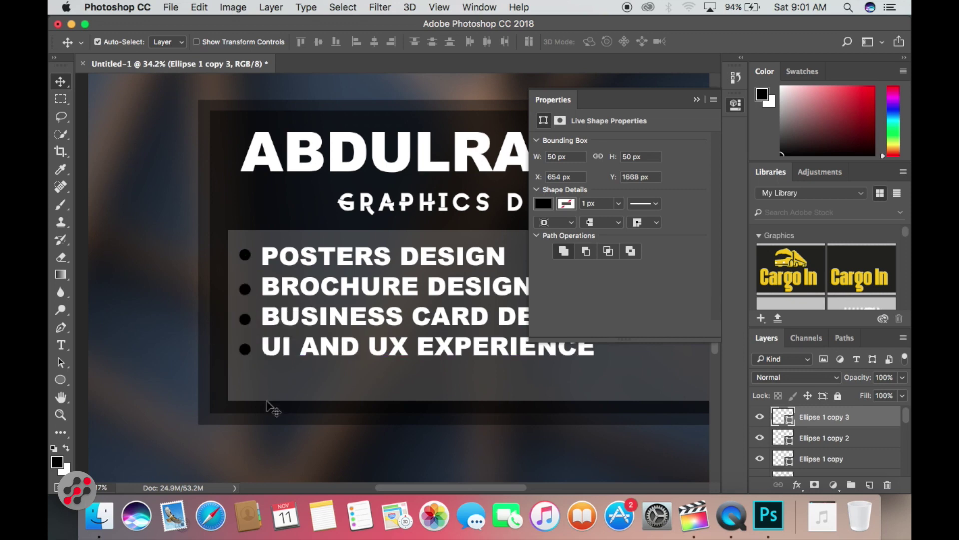
{"action": "scroll", "coordinate": [268, 405], "scroll_direction": "down", "scroll_amount": 5}
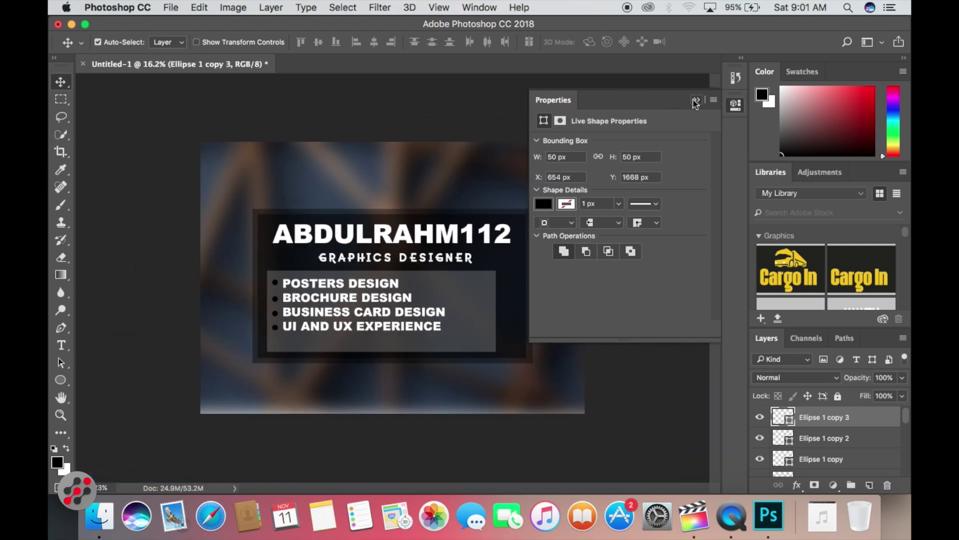
Step: Draw a black Rectangle 3 in the card's lower-right corner, beneath the services box
{"action": "left_click", "coordinate": [696, 101]}
{"action": "scroll", "coordinate": [464, 319], "scroll_direction": "up", "scroll_amount": 3}
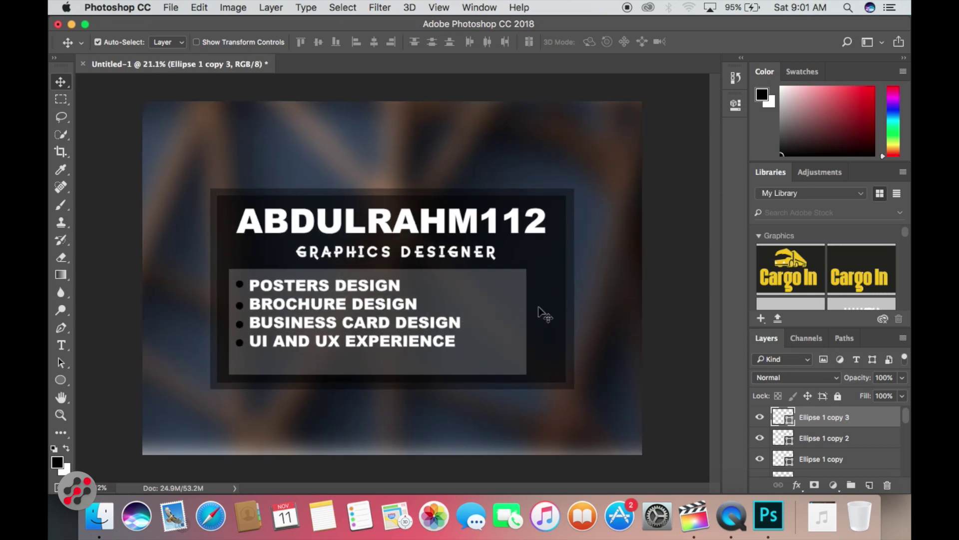
{"action": "scroll", "coordinate": [440, 400], "scroll_direction": "up", "scroll_amount": 2}
{"action": "scroll", "coordinate": [444, 400], "scroll_direction": "down", "scroll_amount": 5}
{"action": "scroll", "coordinate": [444, 400], "scroll_direction": "right", "scroll_amount": 4}
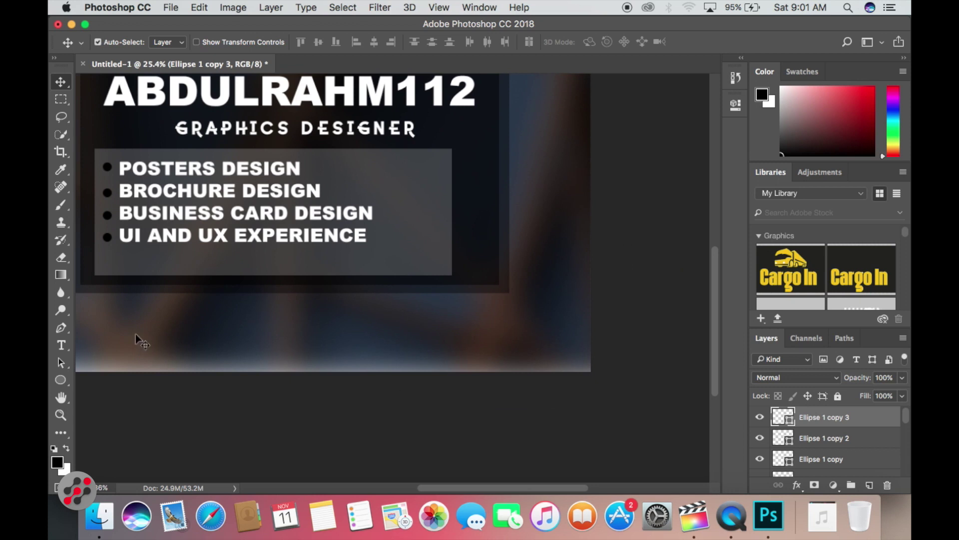
{"action": "left_click_drag", "start_coordinate": [62, 382], "coordinate": [118, 377]}
{"action": "left_click_drag", "start_coordinate": [369, 314], "coordinate": [567, 365]}
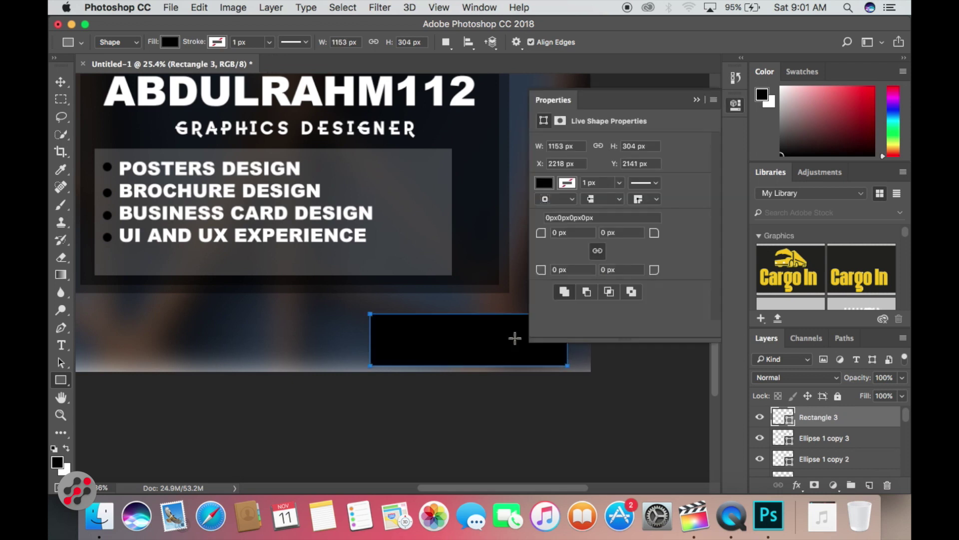
{"action": "key", "text": "v"}
{"action": "left_click_drag", "start_coordinate": [481, 341], "coordinate": [475, 337]}
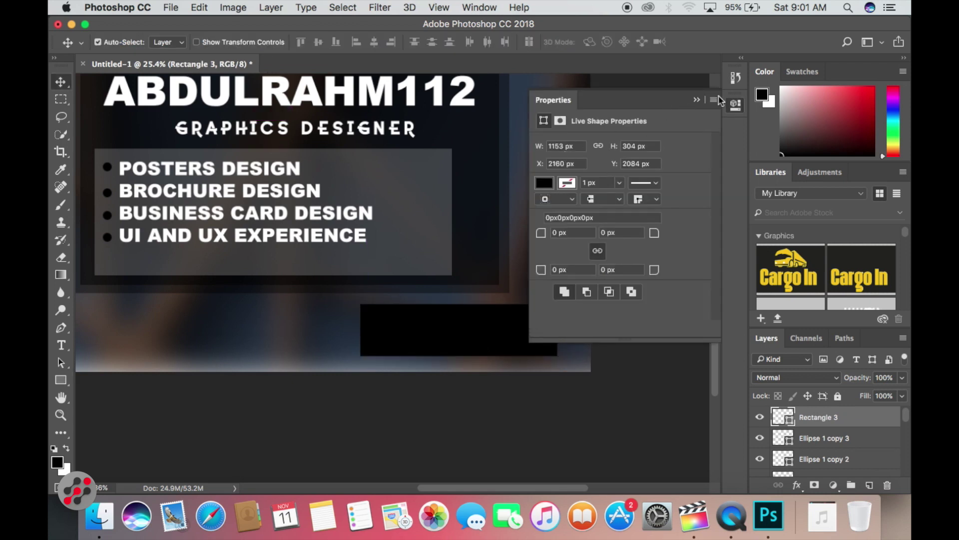
{"action": "left_click", "coordinate": [698, 100]}
{"action": "scroll", "coordinate": [466, 261], "scroll_direction": "down", "scroll_amount": 3}
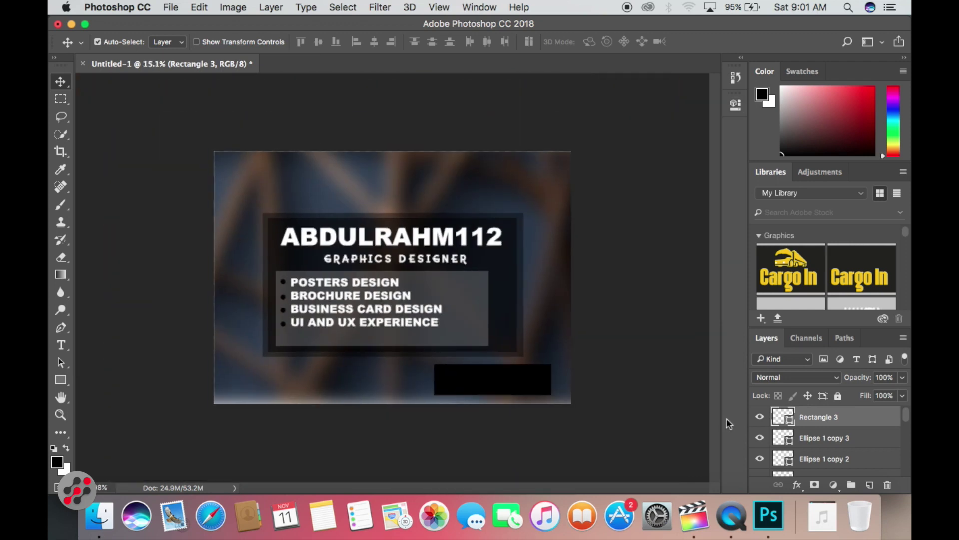
Step: Change Rectangle 3's fill to light grey and shift it slightly right and down
{"action": "double_click", "coordinate": [791, 424]}
{"action": "left_click_drag", "start_coordinate": [336, 246], "coordinate": [307, 171]}
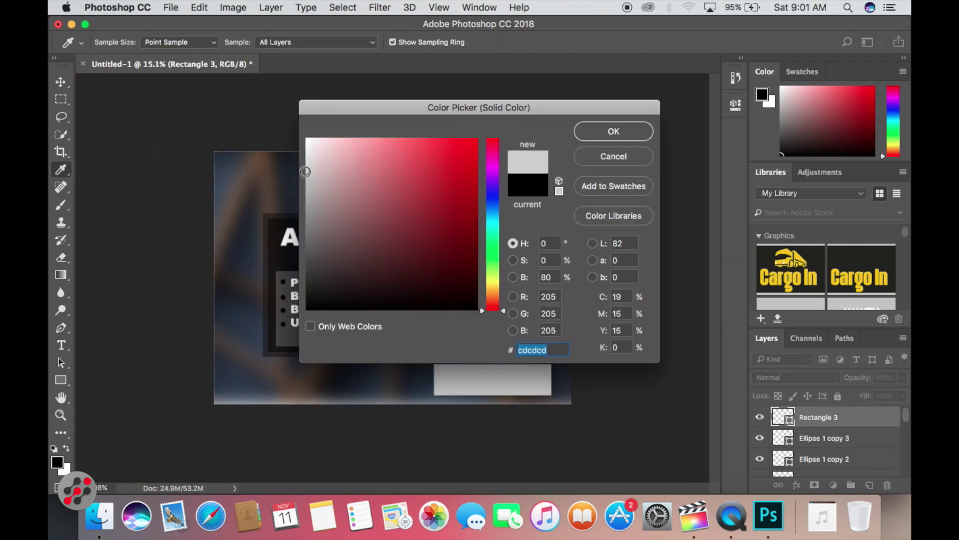
{"action": "left_click", "coordinate": [614, 131]}
{"action": "scroll", "coordinate": [506, 359], "scroll_direction": "up", "scroll_amount": 2}
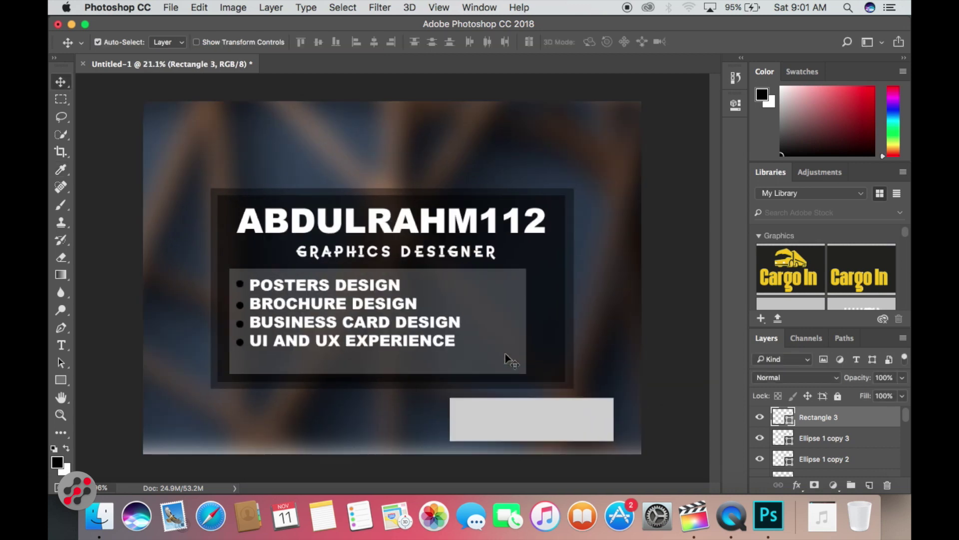
{"action": "left_click_drag", "start_coordinate": [554, 438], "coordinate": [565, 441]}
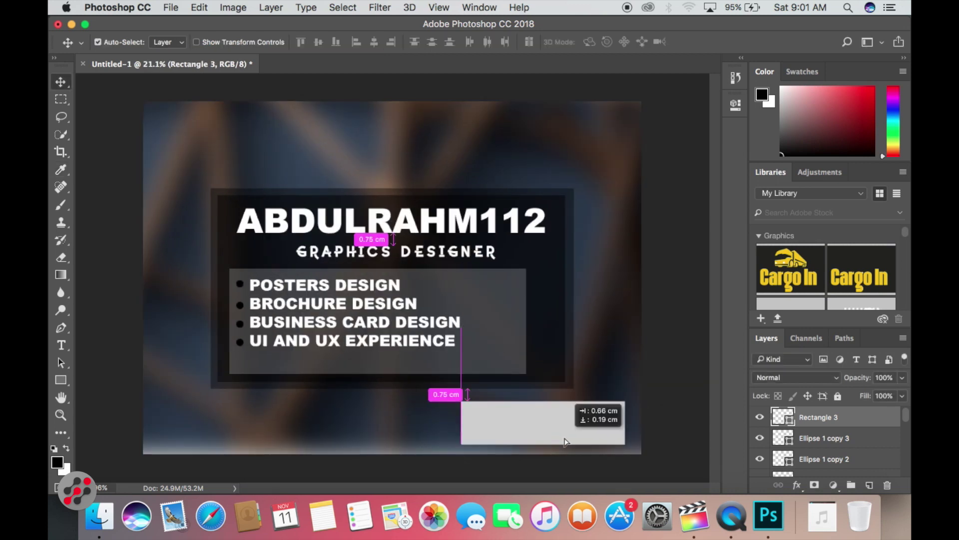
{"action": "key", "text": "t"}
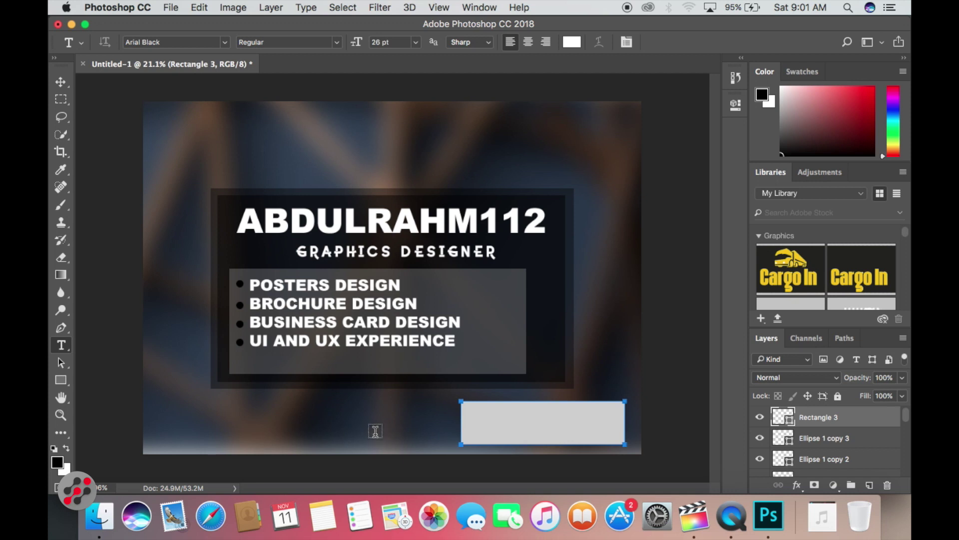
{"action": "key", "text": "v"}
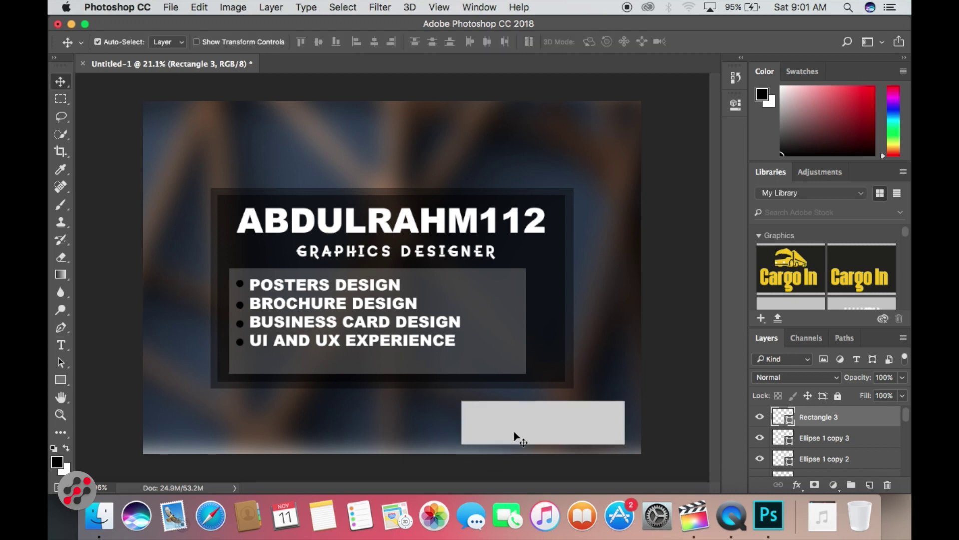
Step: Scale the grey rectangle up and push it flush into the bottom-right corner
{"action": "key", "text": "super+t"}
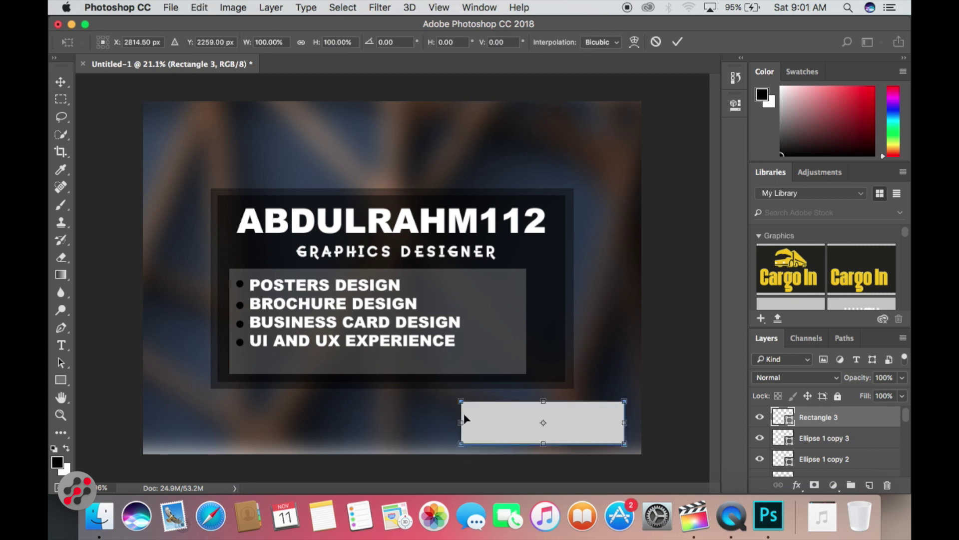
{"action": "left_click_drag", "start_coordinate": [458, 401], "coordinate": [434, 389]}
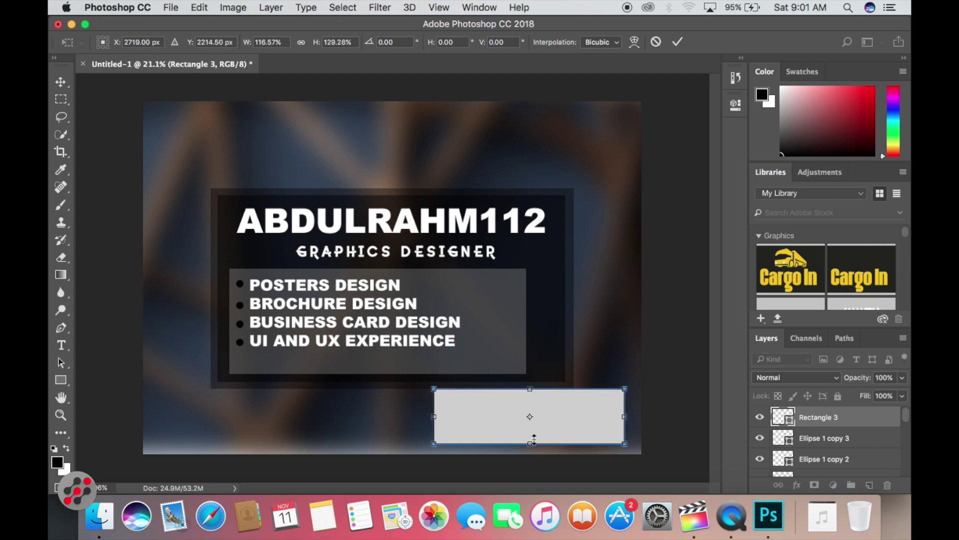
{"action": "left_click_drag", "start_coordinate": [501, 442], "coordinate": [502, 443]}
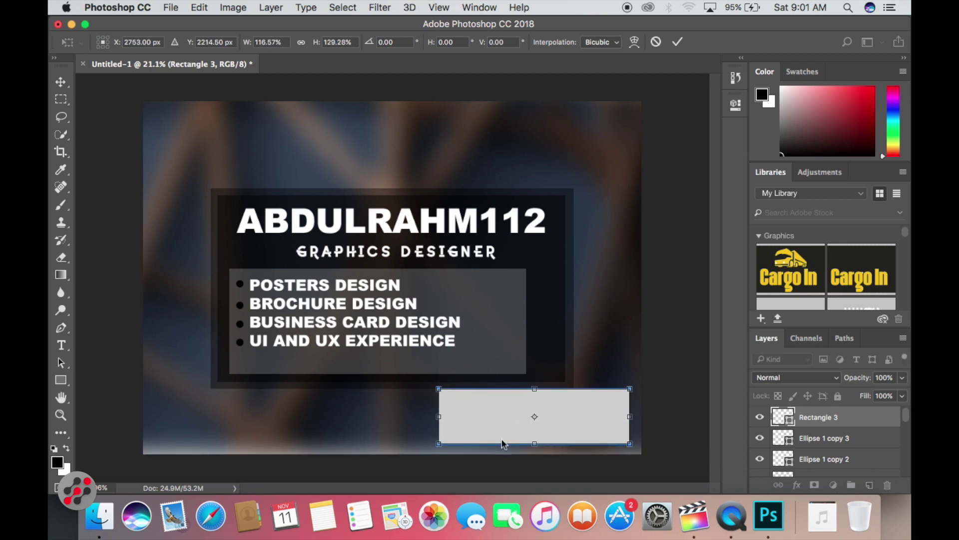
{"action": "key", "text": "Return"}
{"action": "key", "text": "shift+Down"}
{"action": "key", "text": "shift+Down"}
{"action": "key", "text": "shift+Down"}
{"action": "key", "text": "shift+Down"}
{"action": "key", "text": "shift+Right"}
{"action": "key", "text": "shift+Right"}
{"action": "key", "text": "shift+Right"}
{"action": "key", "text": "shift+Right"}
{"action": "key", "text": "shift+Right"}
{"action": "key", "text": "shift+Right"}
{"action": "key", "text": "shift+Right"}
{"action": "key", "text": "shift+Right"}
{"action": "key", "text": "shift+Right"}
{"action": "key", "text": "shift+Right"}
{"action": "key", "text": "shift+Right"}
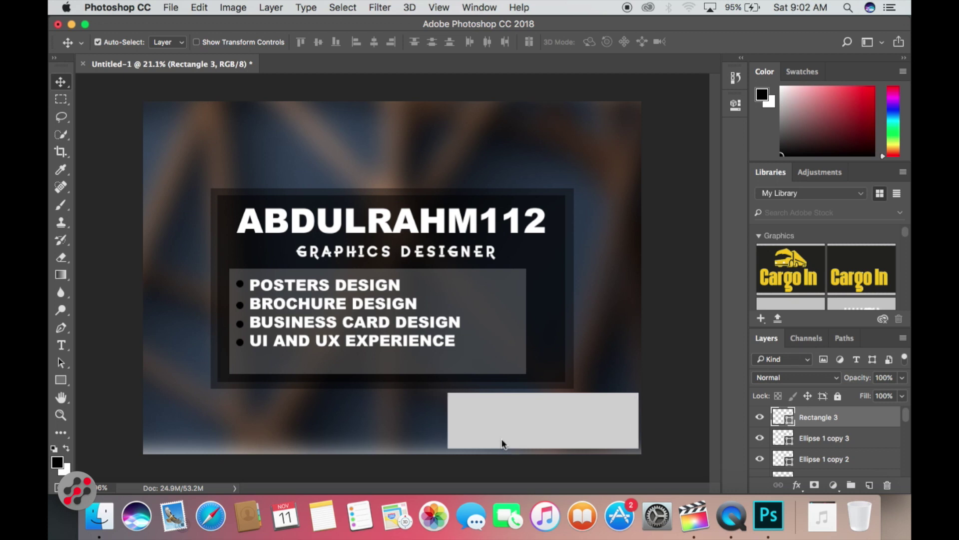
{"action": "key", "text": "shift+Right"}
{"action": "key", "text": "shift+Right"}
{"action": "key", "text": "shift+Down"}
{"action": "key", "text": "shift+Down"}
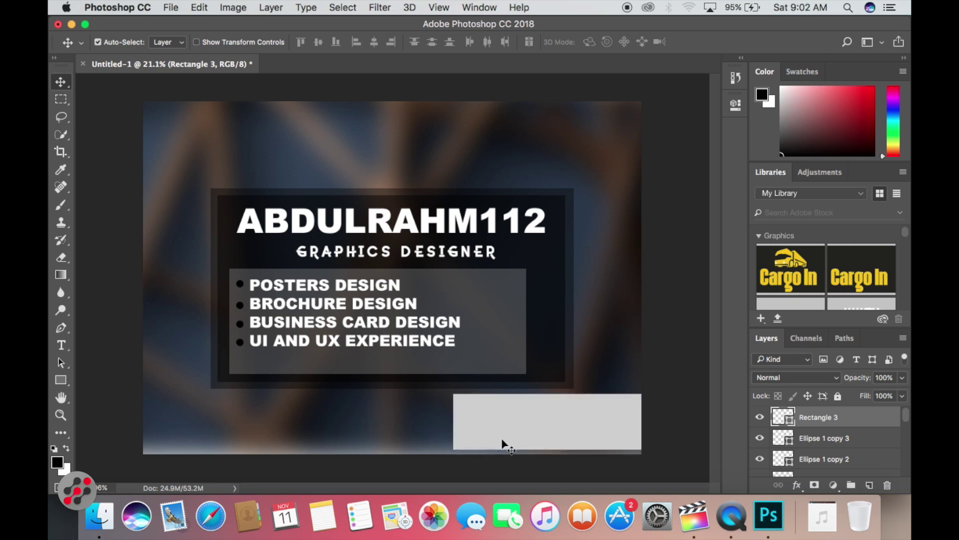
{"action": "scroll", "coordinate": [502, 439], "scroll_direction": "up", "scroll_amount": 5}
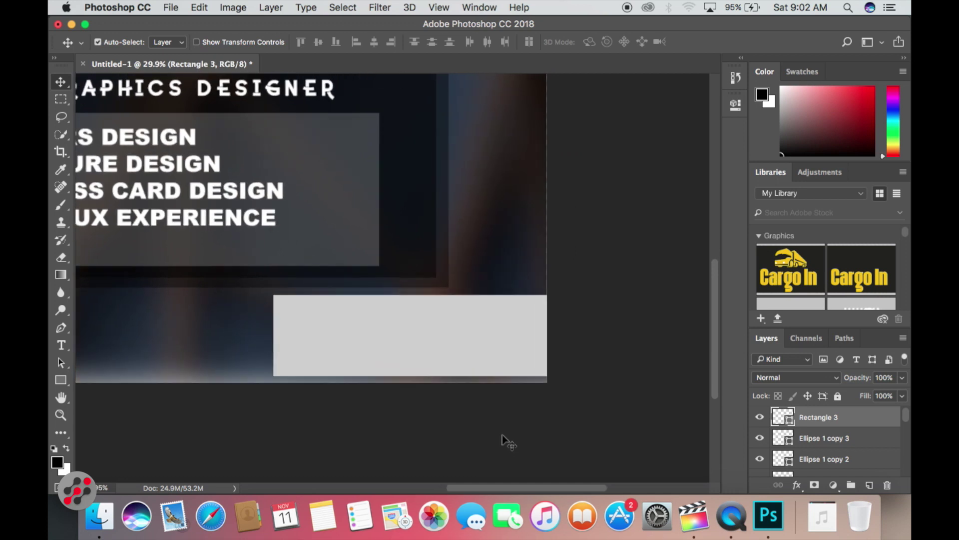
{"action": "scroll", "coordinate": [502, 434], "scroll_direction": "up", "scroll_amount": 6}
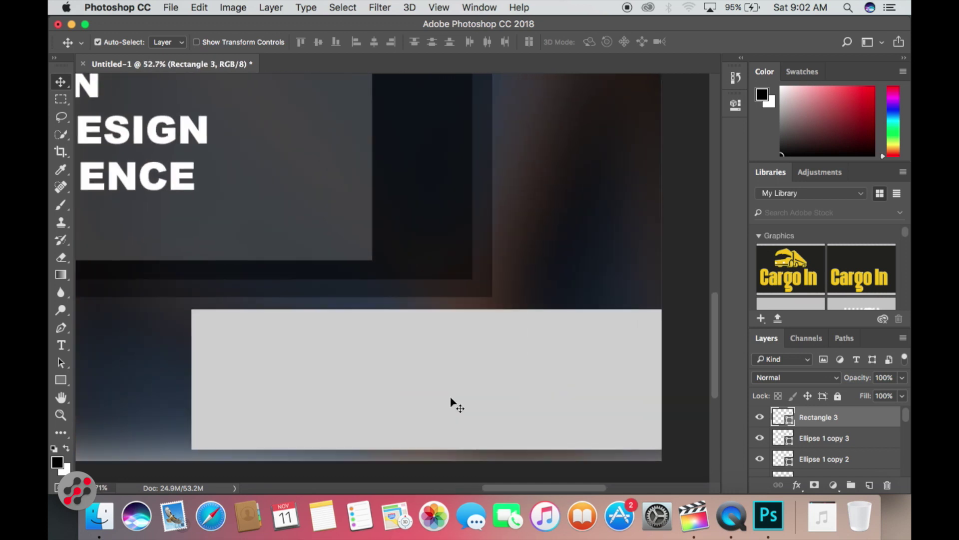
Step: Type the heading CONTACT inside the grey rectangle
{"action": "key", "text": "t"}
{"action": "left_click", "coordinate": [353, 333]}
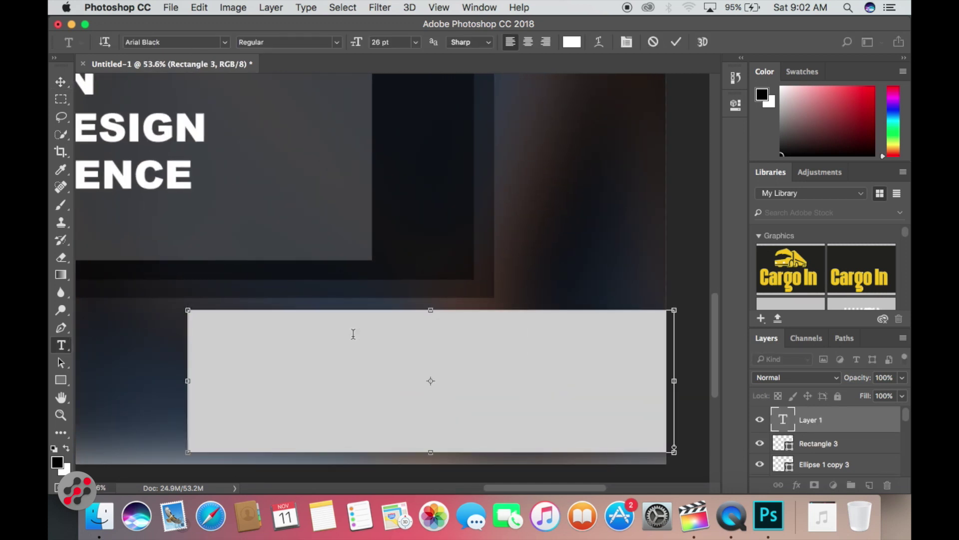
{"action": "type", "text": "CONTA"}
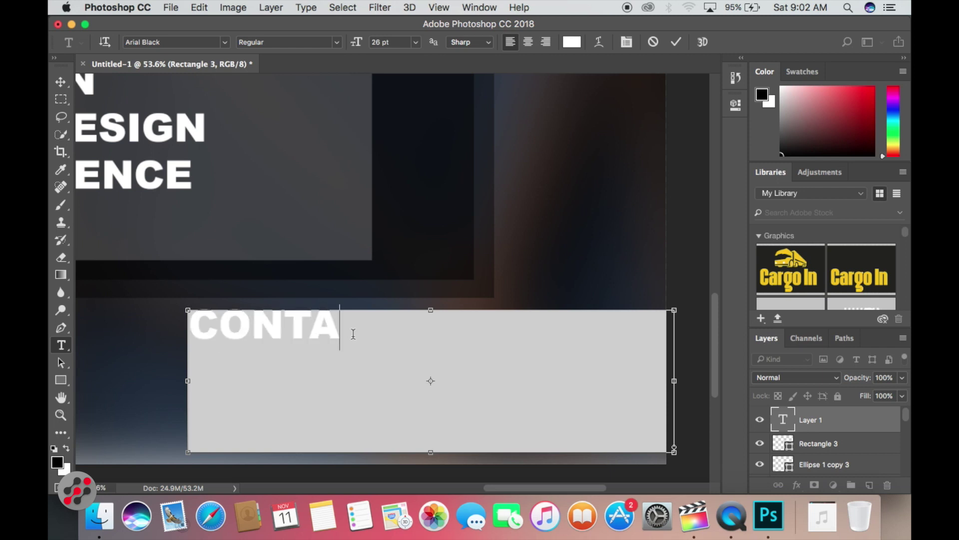
{"action": "type", "text": "CT"}
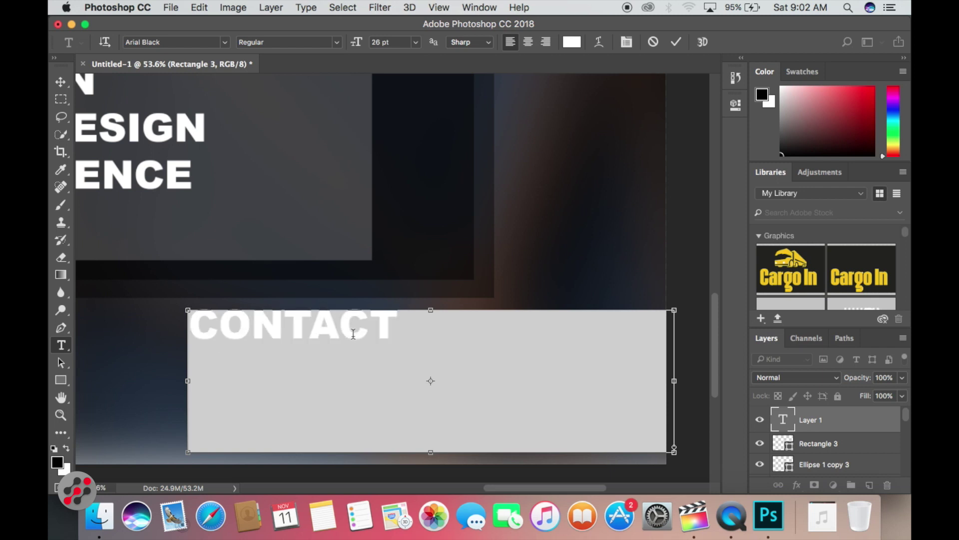
{"action": "double_click", "coordinate": [354, 340]}
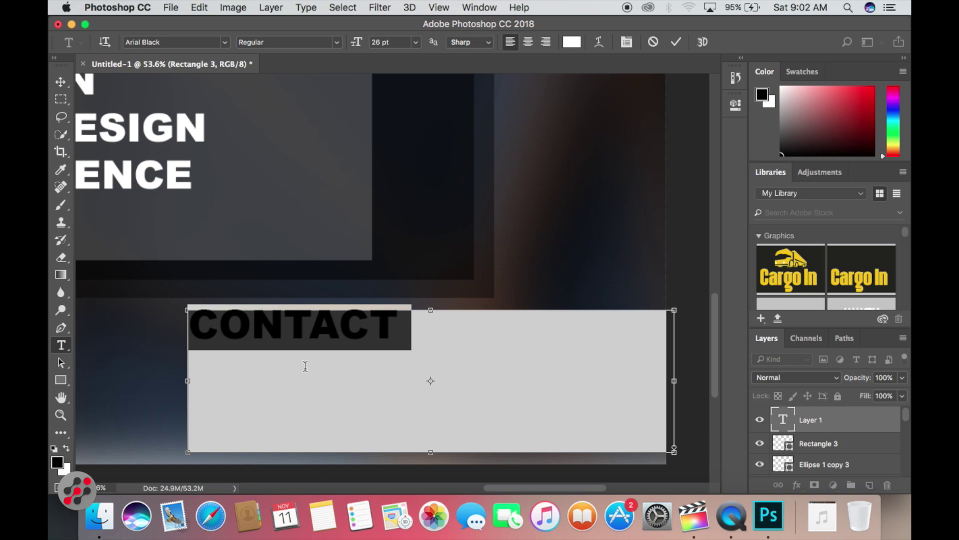
{"action": "left_click", "coordinate": [345, 271]}
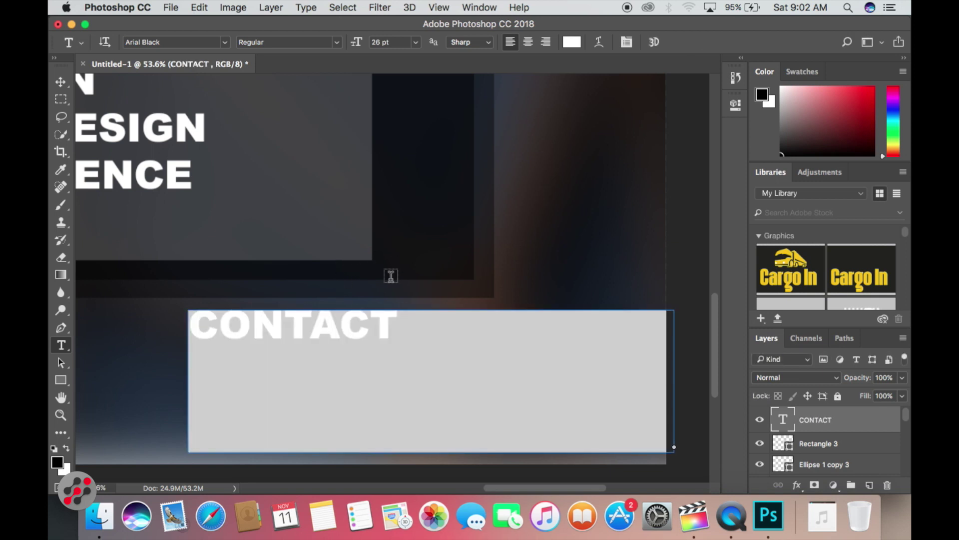
Step: Colour the CONTACT text black
{"action": "double_click", "coordinate": [377, 336]}
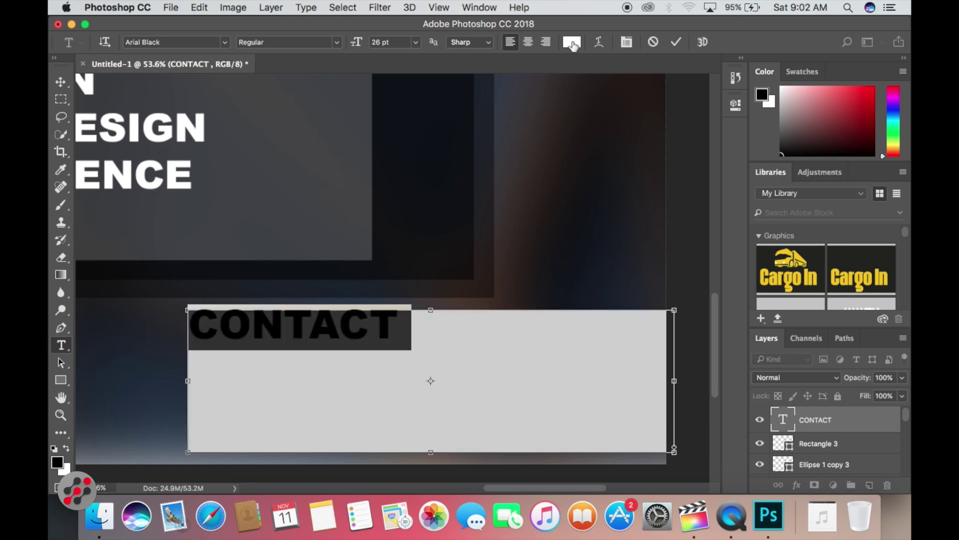
{"action": "left_click", "coordinate": [573, 42]}
{"action": "left_click_drag", "start_coordinate": [317, 290], "coordinate": [282, 344]}
{"action": "left_click", "coordinate": [615, 132]}
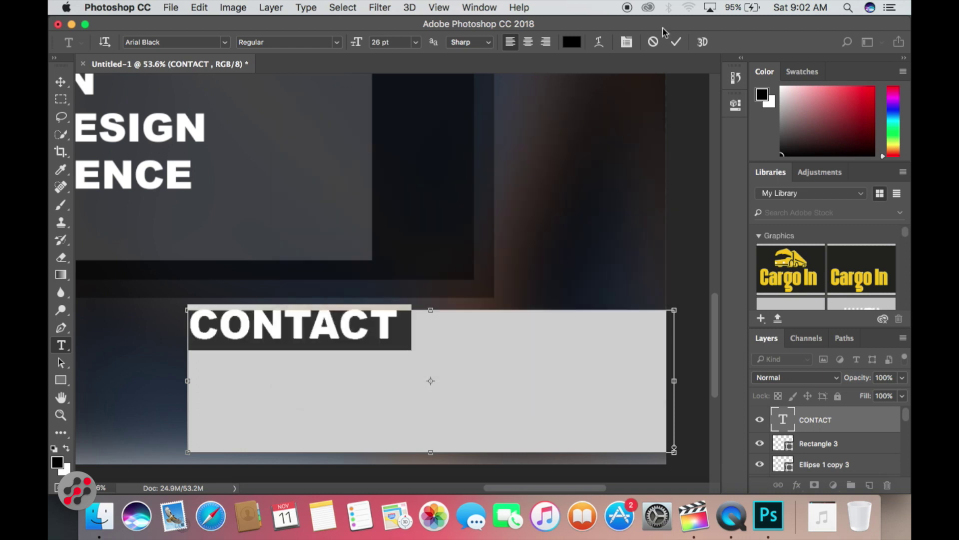
{"action": "left_click", "coordinate": [676, 42]}
Step: Centre CONTACT in the grey box and type a phone number beneath it
{"action": "key", "text": "v"}
{"action": "left_click_drag", "start_coordinate": [385, 326], "coordinate": [539, 336]}
{"action": "key", "text": "t"}
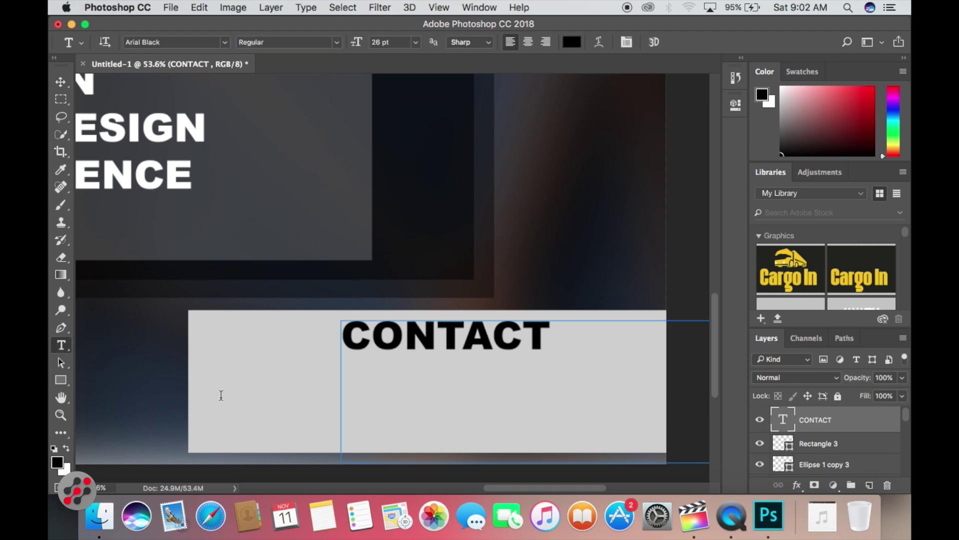
{"action": "left_click", "coordinate": [220, 395]}
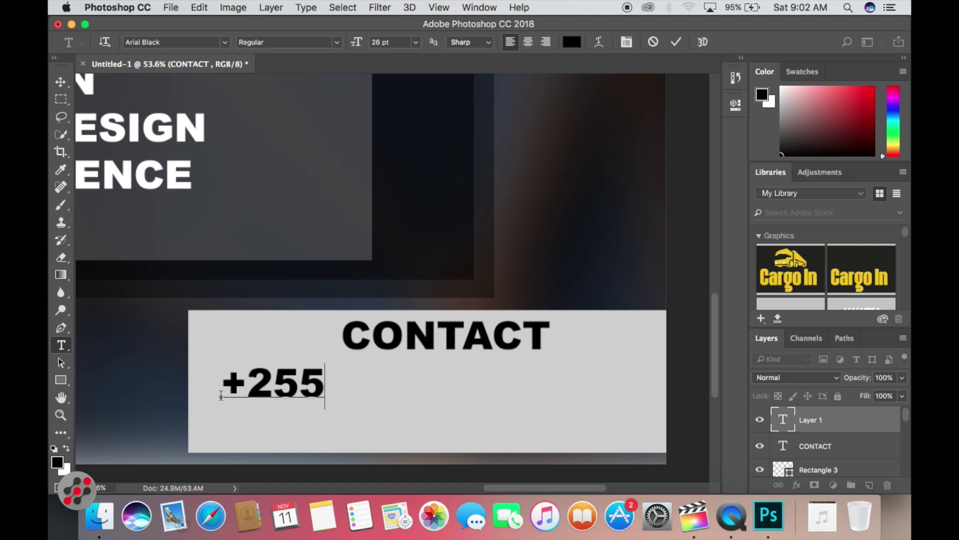
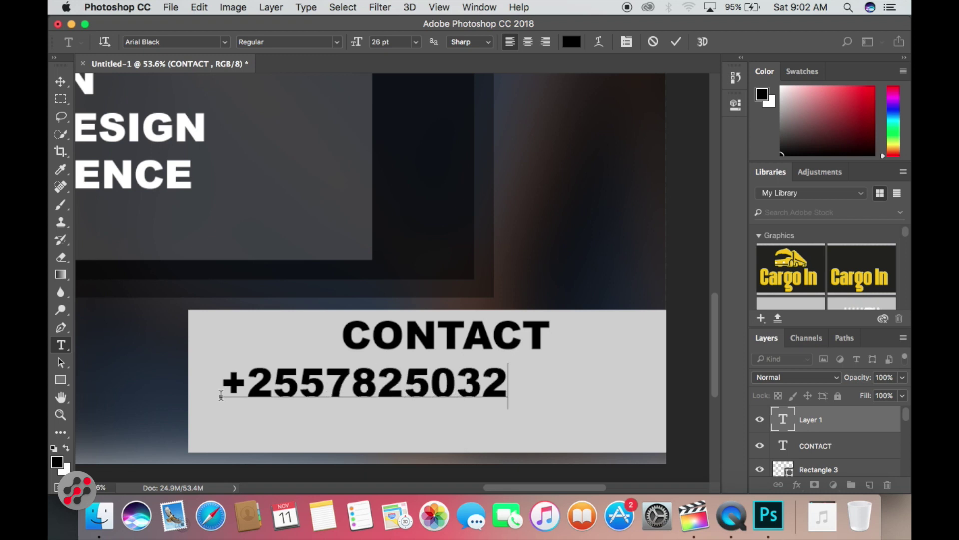
{"action": "key", "text": "Left"}
{"action": "key", "text": "Left"}
{"action": "key", "text": "Left"}
{"action": "key", "text": "Left"}
{"action": "key", "text": "Delete"}
{"action": "key", "text": "Delete"}
{"action": "key", "text": "Delete"}
{"action": "key", "text": "Delete"}
{"action": "type", "text": "0000000"}
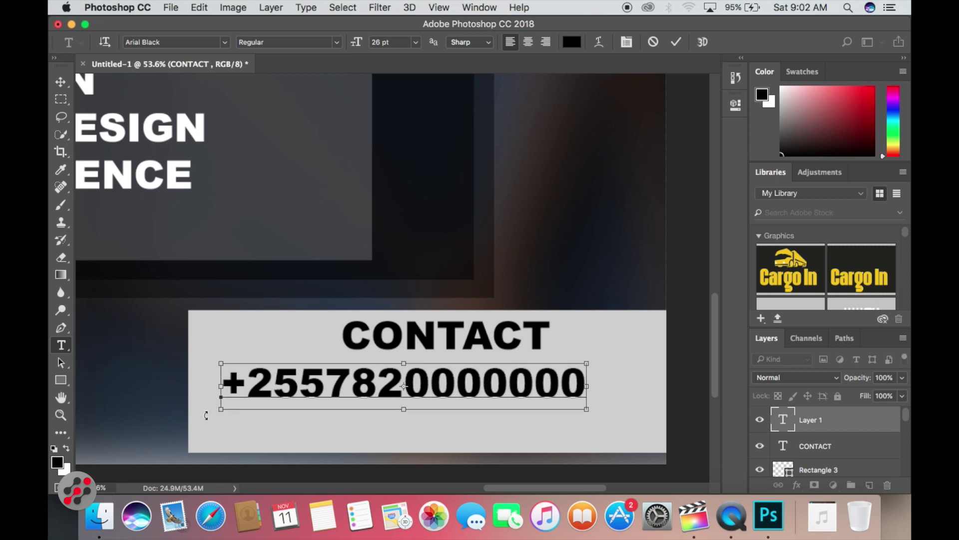
{"action": "key", "text": "super+a"}
{"action": "left_click_drag", "start_coordinate": [284, 420], "coordinate": [320, 420]}
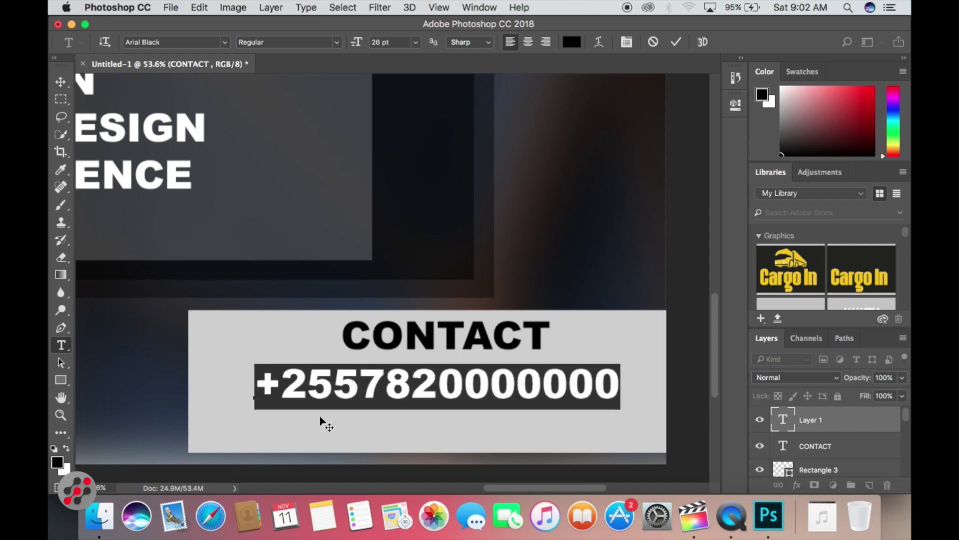
{"action": "left_click", "coordinate": [676, 42]}
Step: Duplicate the phone-number line as a second line below it
{"action": "key", "text": "v"}
{"action": "left_click_drag", "start_coordinate": [520, 394], "coordinate": [516, 446]}
{"action": "scroll", "coordinate": [429, 460], "scroll_direction": "down", "scroll_amount": 5}
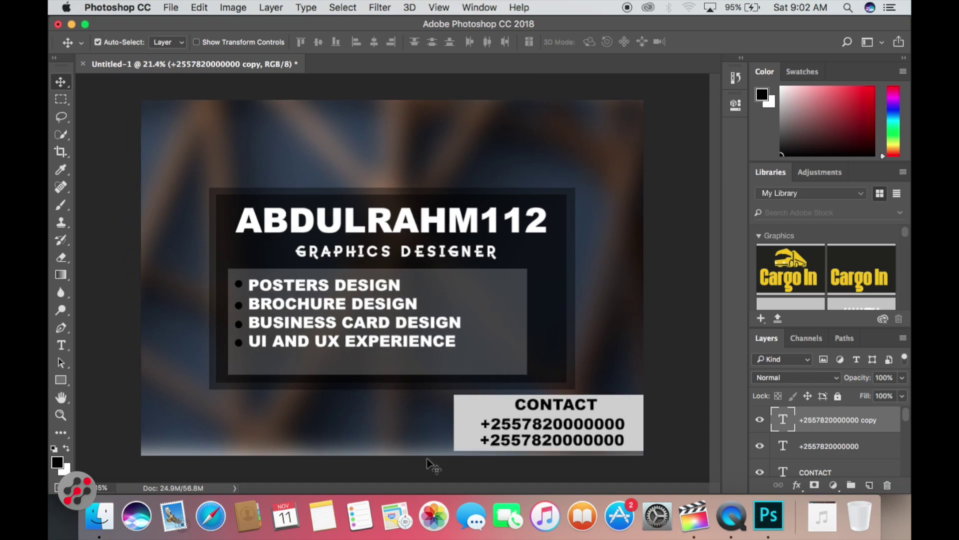
Step: Scale the three contact text layers down together to about 86%
{"action": "scroll", "coordinate": [642, 422], "scroll_direction": "up", "scroll_amount": 3}
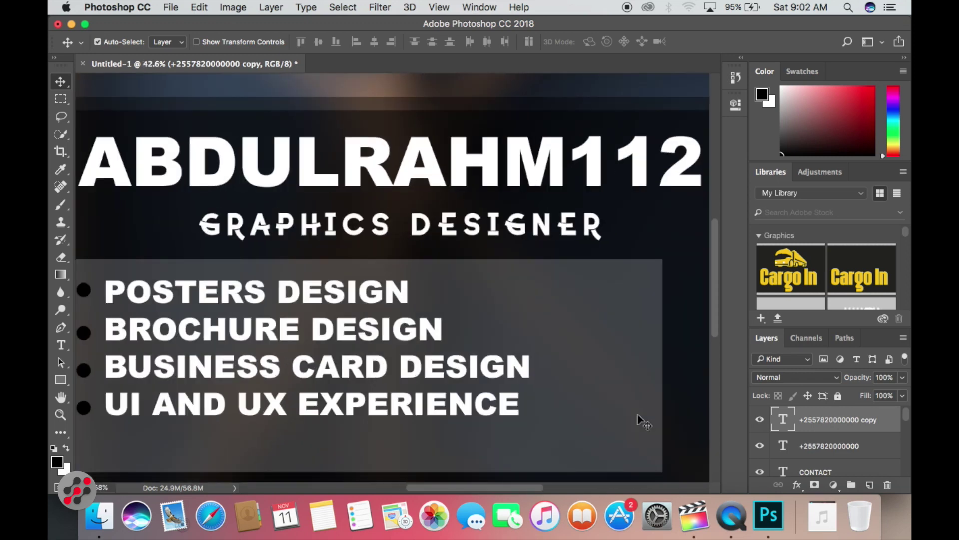
{"action": "scroll", "coordinate": [639, 421], "scroll_direction": "down", "scroll_amount": 8}
{"action": "scroll", "coordinate": [639, 421], "scroll_direction": "right", "scroll_amount": 5}
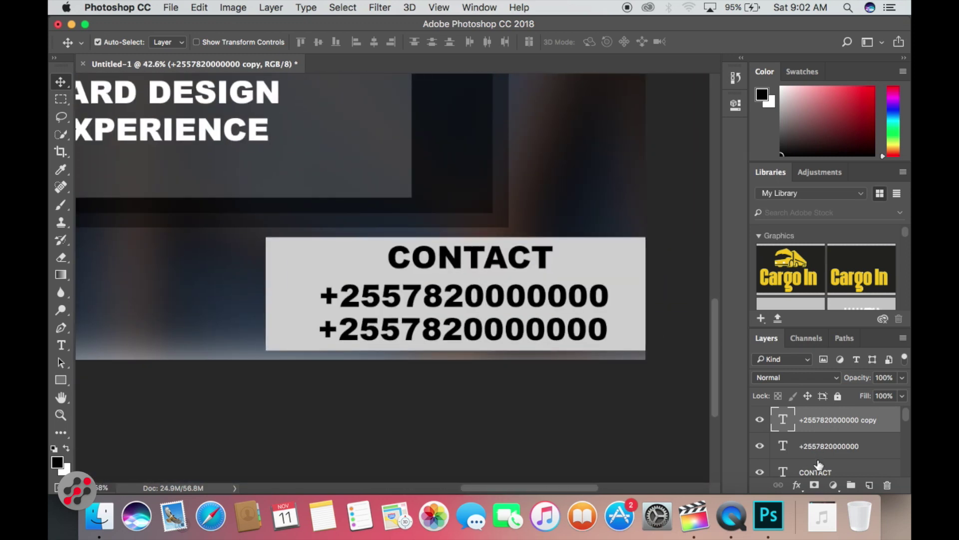
{"action": "left_click", "coordinate": [819, 472], "text": "shift"}
{"action": "key", "text": "super+t"}
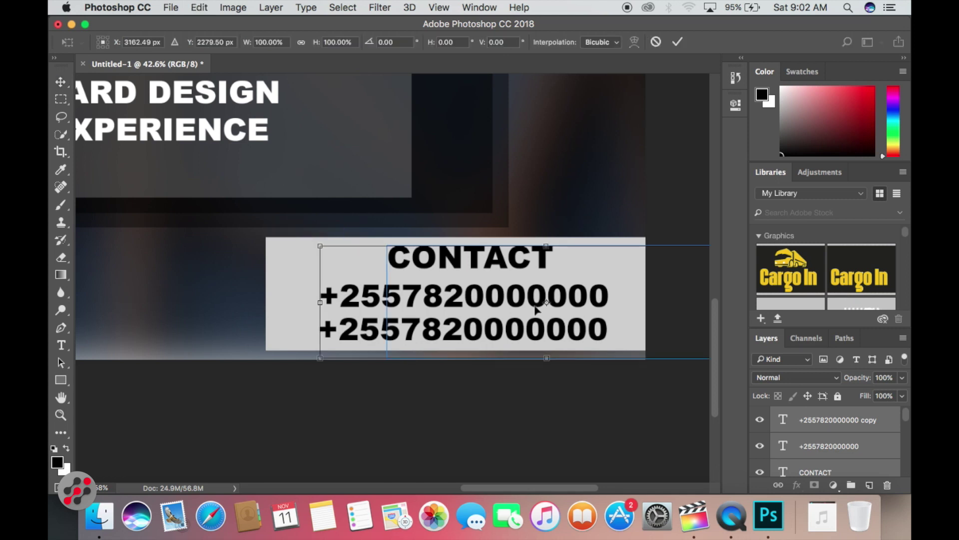
{"action": "scroll", "coordinate": [431, 299], "scroll_direction": "down", "scroll_amount": 2}
{"action": "left_click_drag", "start_coordinate": [343, 257], "coordinate": [360, 276]}
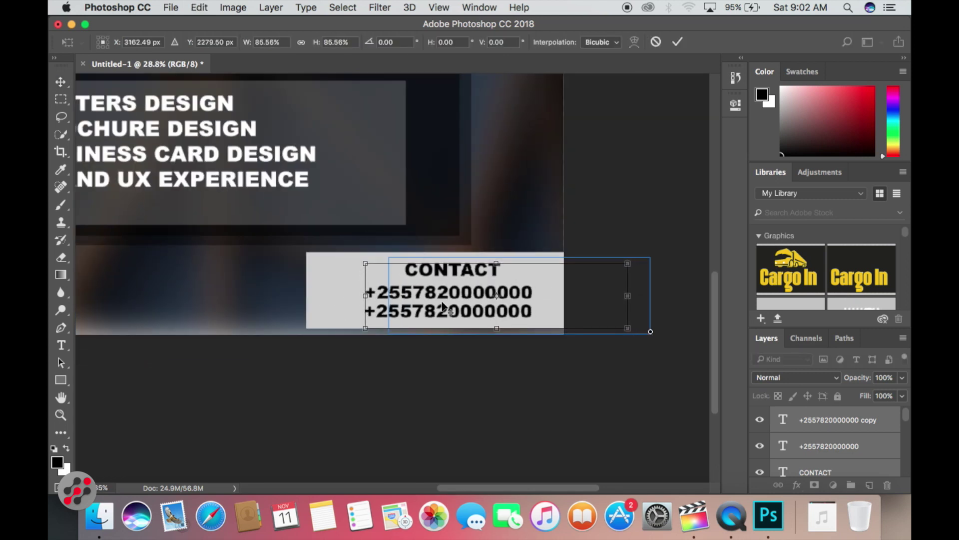
{"action": "key", "text": "Return"}
Step: Narrow the grey contact rectangle from its left side and set its opacity to 70%
{"action": "left_click", "coordinate": [331, 291], "text": "super"}
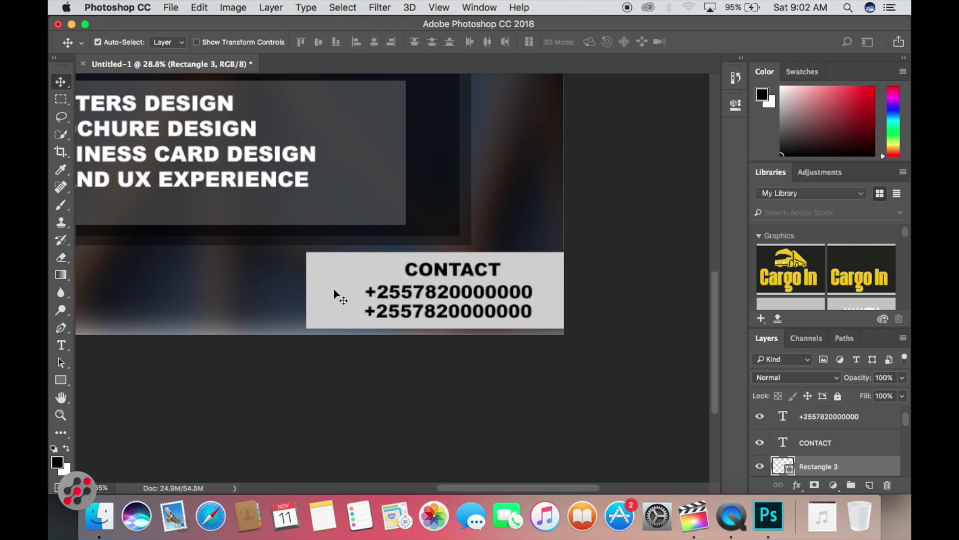
{"action": "key", "text": "super+t"}
{"action": "left_click_drag", "start_coordinate": [307, 292], "coordinate": [354, 291]}
{"action": "key", "text": "Return"}
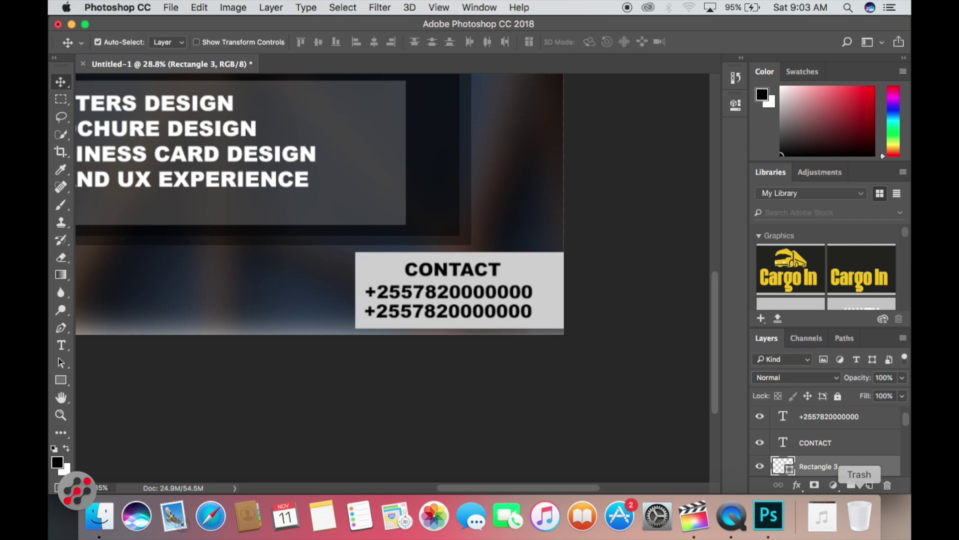
{"action": "left_click_drag", "start_coordinate": [861, 383], "coordinate": [838, 383]}
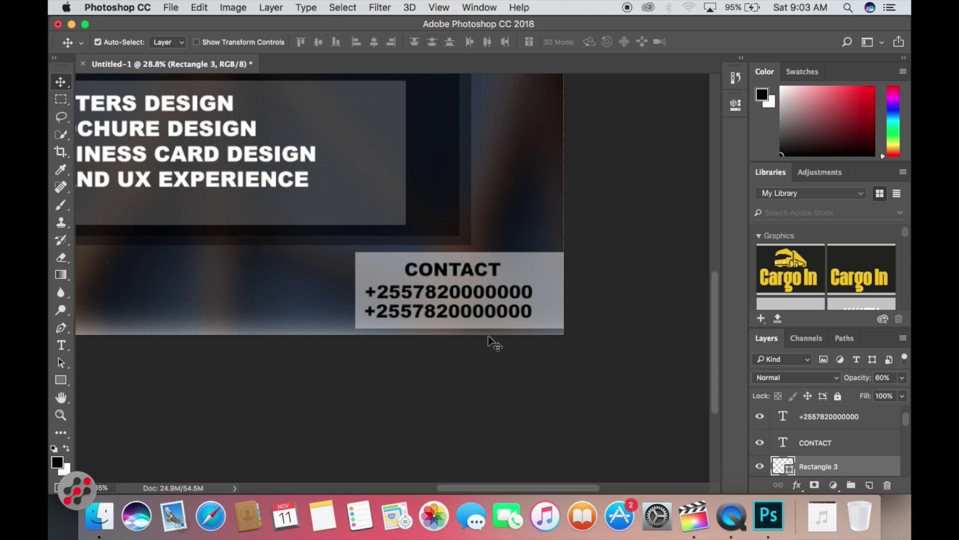
{"action": "scroll", "coordinate": [487, 340], "scroll_direction": "down", "scroll_amount": 3}
{"action": "scroll", "coordinate": [488, 340], "scroll_direction": "up", "scroll_amount": 1}
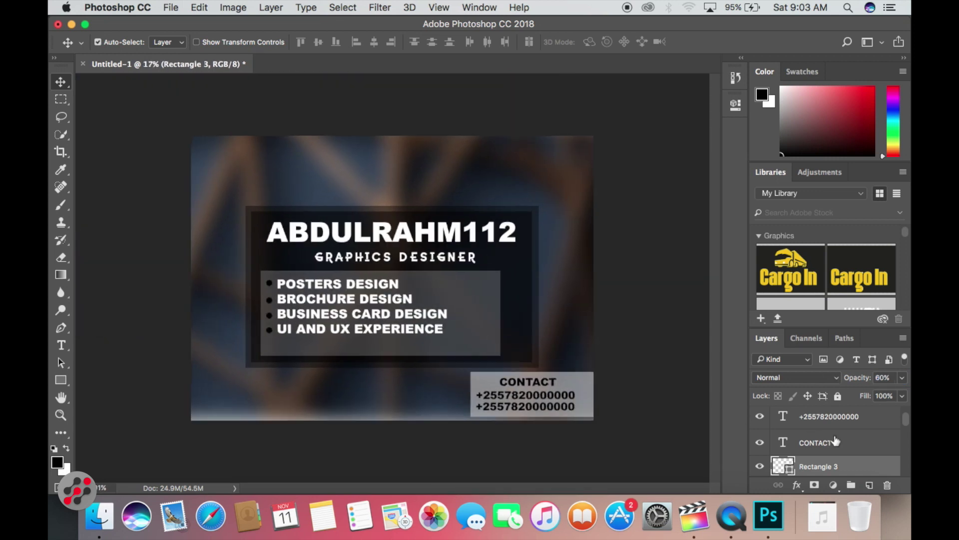
{"action": "left_click_drag", "start_coordinate": [855, 386], "coordinate": [861, 387]}
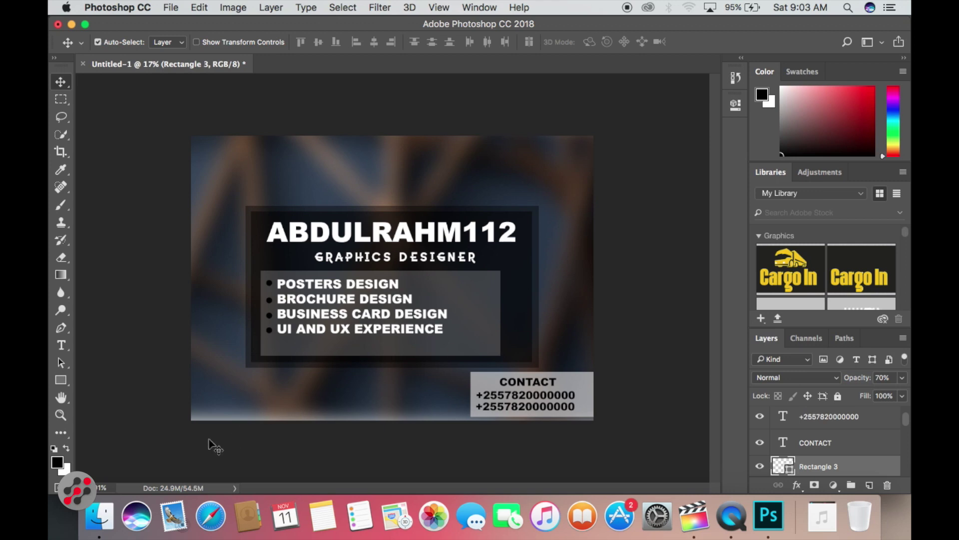
Step: Drag motiongraphicsintropic.png from the Wallpapers folder onto the banner
{"action": "left_click", "coordinate": [99, 516]}
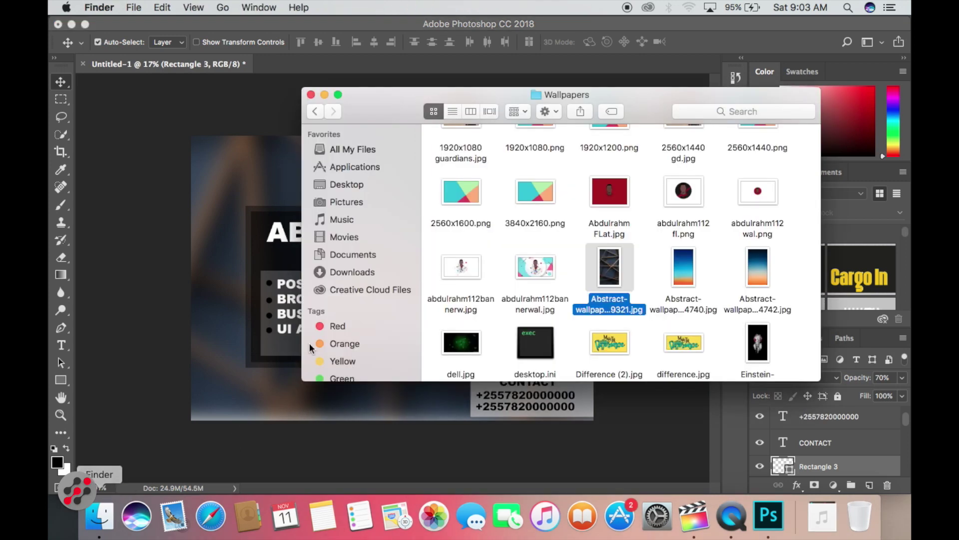
{"action": "scroll", "coordinate": [492, 285], "scroll_direction": "down", "scroll_amount": 10}
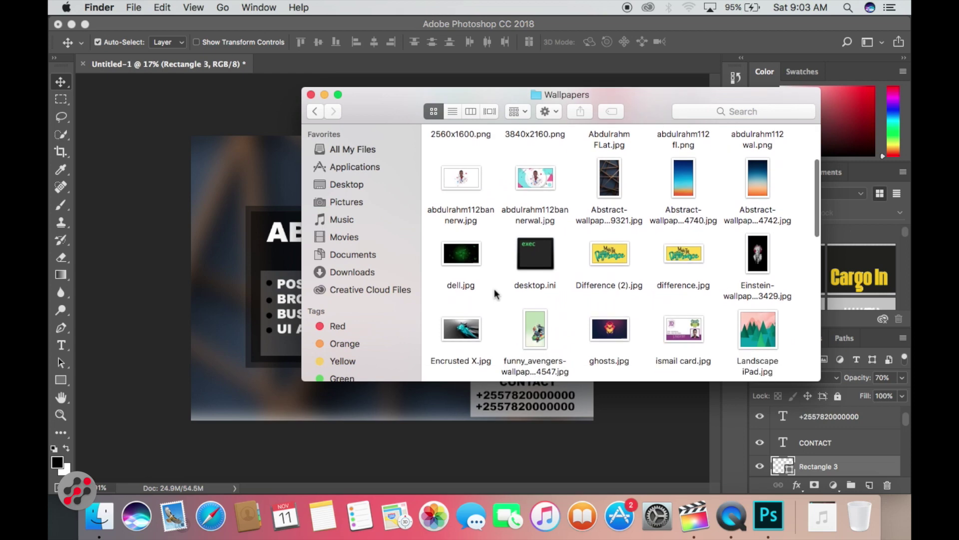
{"action": "scroll", "coordinate": [496, 293], "scroll_direction": "down", "scroll_amount": 4}
{"action": "left_click_drag", "start_coordinate": [537, 227], "coordinate": [321, 364]}
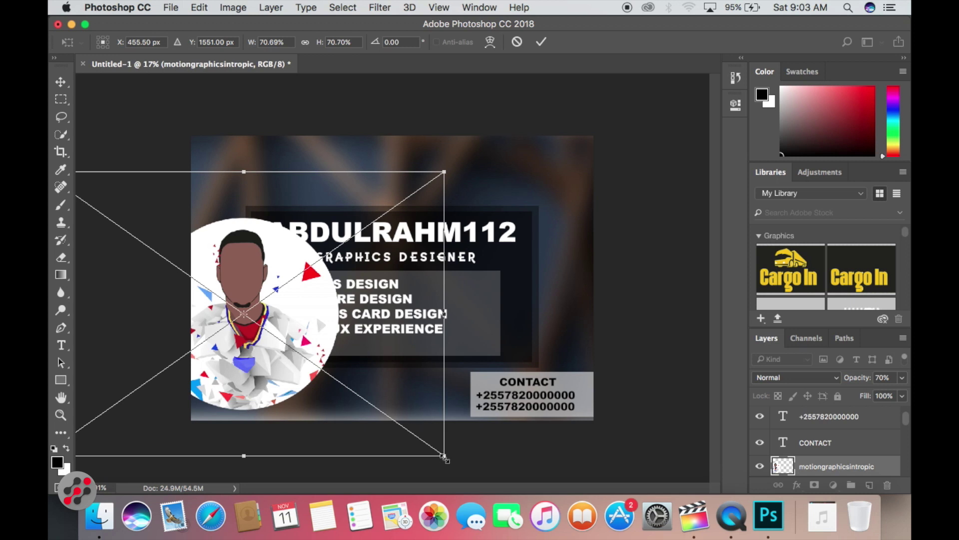
Step: Shrink the placed portrait to about 30% and move it to the top-left corner
{"action": "left_click_drag", "start_coordinate": [444, 456], "coordinate": [369, 397]}
{"action": "left_click_drag", "start_coordinate": [245, 310], "coordinate": [245, 183]}
{"action": "left_click_drag", "start_coordinate": [363, 271], "coordinate": [330, 244]}
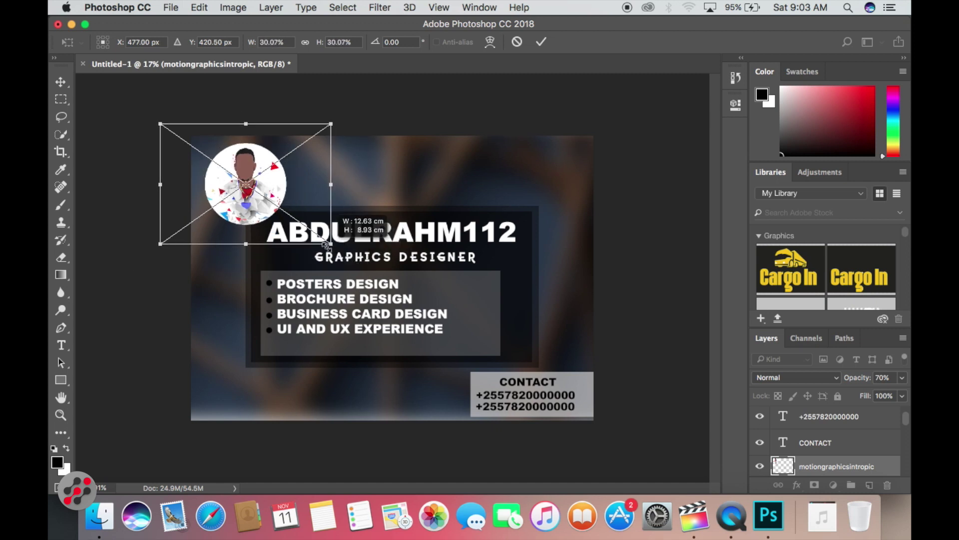
{"action": "double_click", "coordinate": [299, 212]}
Step: Nudge the portrait slightly left and fine-tune its vertical position beside the name
{"action": "key", "text": "shift+Left"}
{"action": "key", "text": "shift+Left"}
{"action": "key", "text": "shift+Left"}
{"action": "key", "text": "shift+Left"}
{"action": "key", "text": "shift+Left"}
{"action": "key", "text": "shift+Left"}
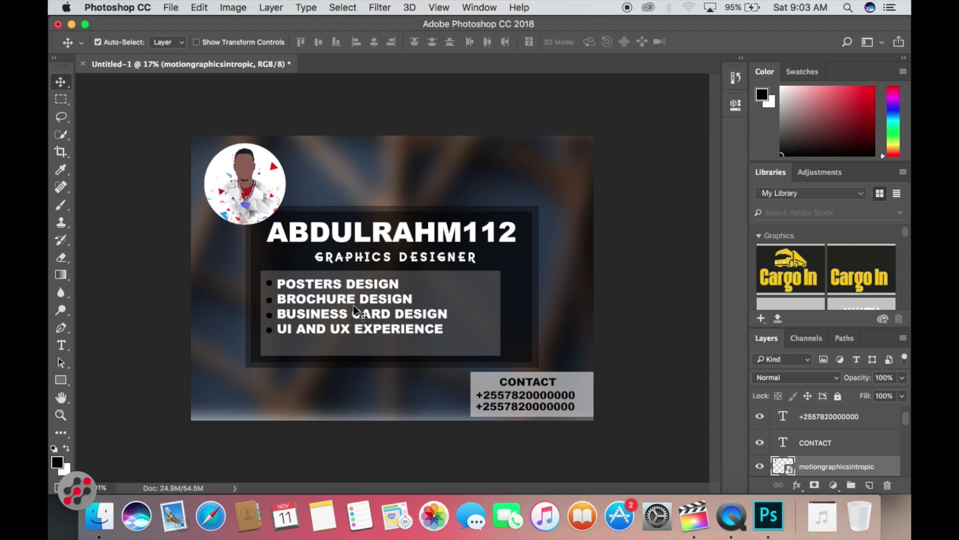
{"action": "key", "text": "shift+Left"}
{"action": "key", "text": "shift+Left"}
{"action": "key", "text": "shift+Left"}
{"action": "key", "text": "shift+Left"}
{"action": "key", "text": "shift+Up"}
{"action": "key", "text": "shift+Up"}
{"action": "key", "text": "shift+Down"}
{"action": "key", "text": "shift+Down"}
{"action": "key", "text": "shift+Left"}
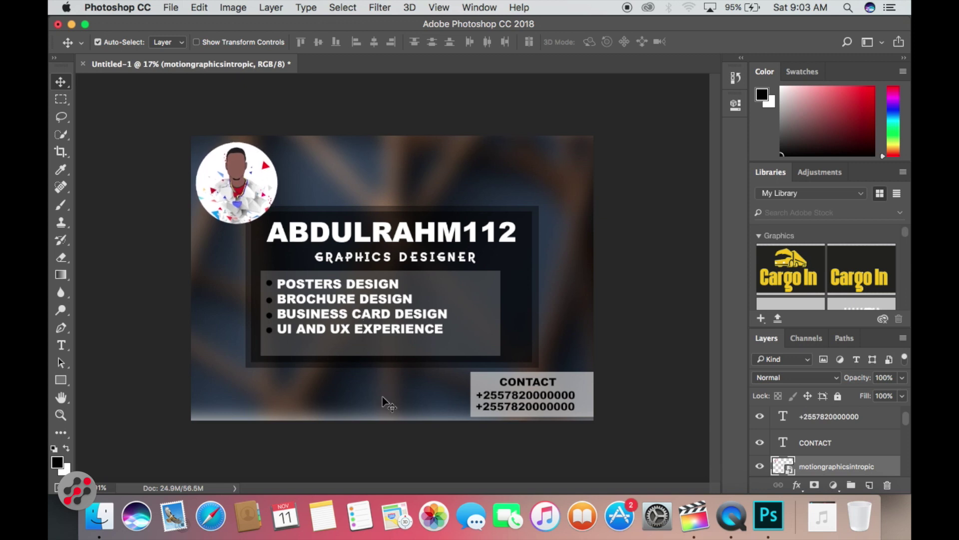
{"action": "scroll", "coordinate": [436, 359], "scroll_direction": "up", "scroll_amount": 3}
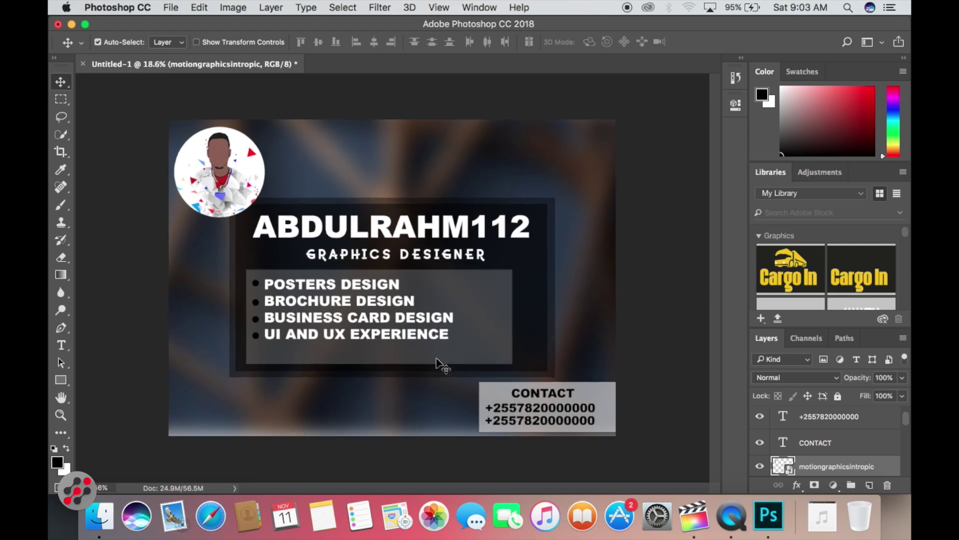
Step: Start a text layer near the banner's top and set its font to typeecon
{"action": "key", "text": "t"}
{"action": "left_click", "coordinate": [456, 130]}
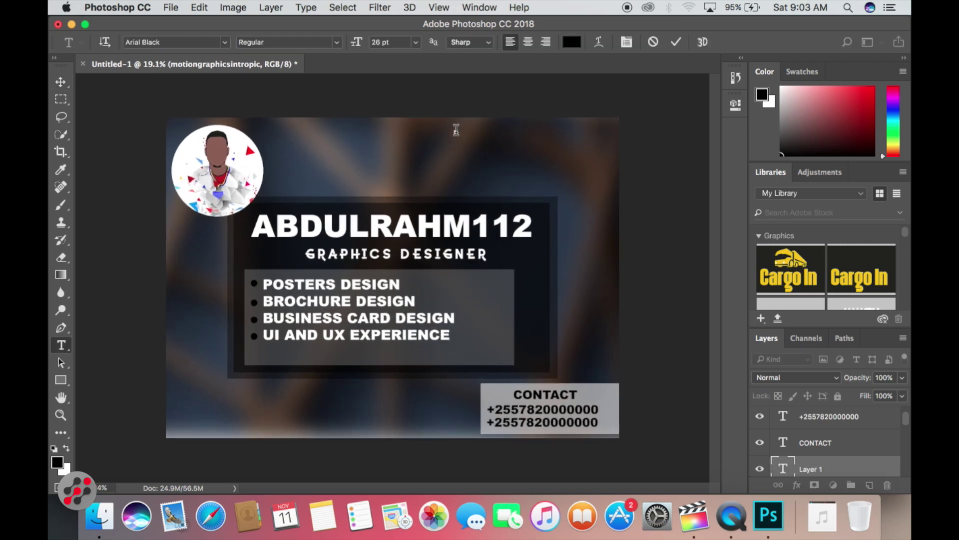
{"action": "left_click", "coordinate": [225, 43]}
{"action": "scroll", "coordinate": [273, 329], "scroll_direction": "down", "scroll_amount": 10}
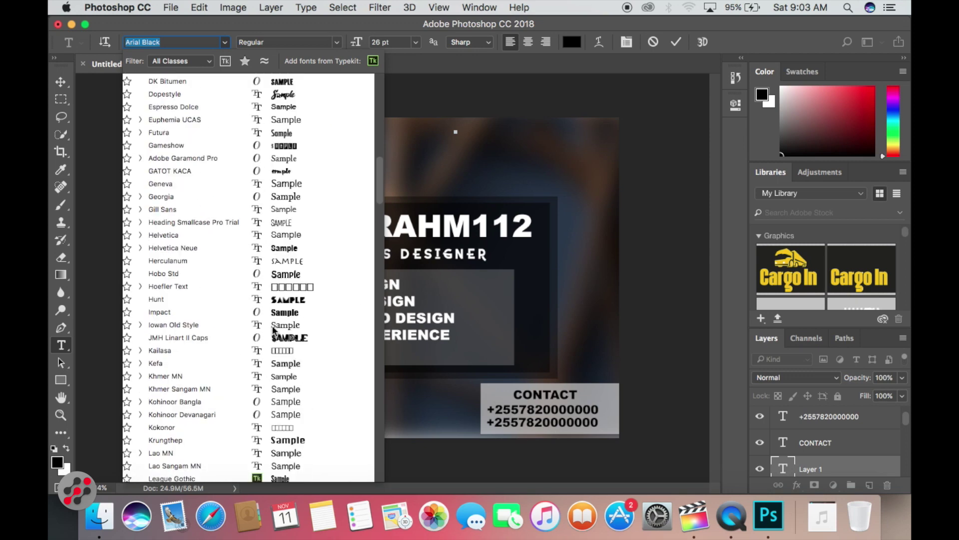
{"action": "scroll", "coordinate": [273, 330], "scroll_direction": "down", "scroll_amount": 10}
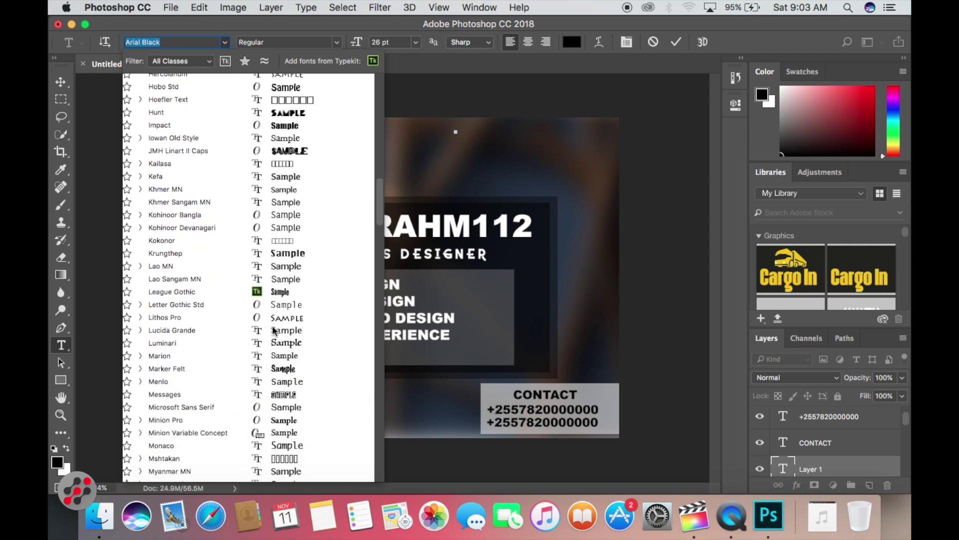
{"action": "scroll", "coordinate": [273, 329], "scroll_direction": "down", "scroll_amount": 10}
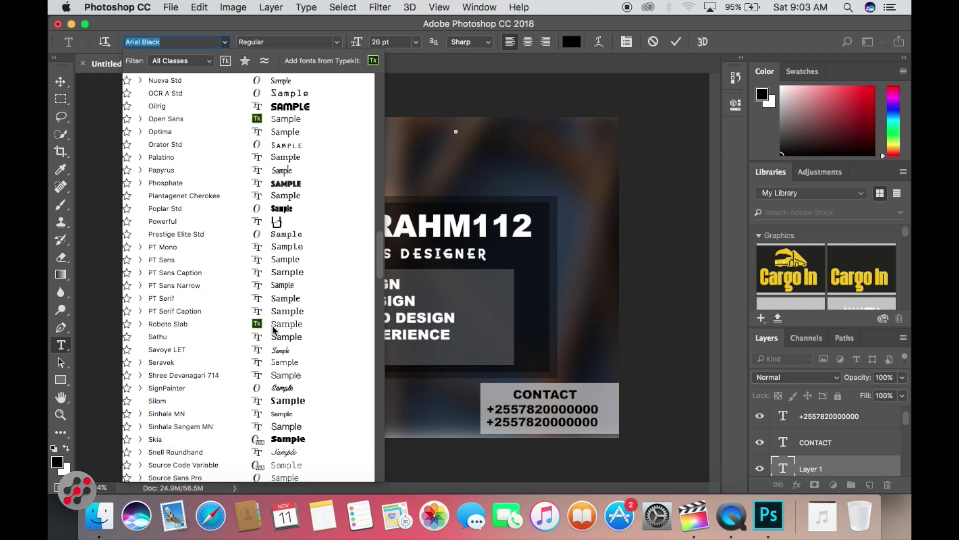
{"action": "scroll", "coordinate": [273, 330], "scroll_direction": "down", "scroll_amount": 5}
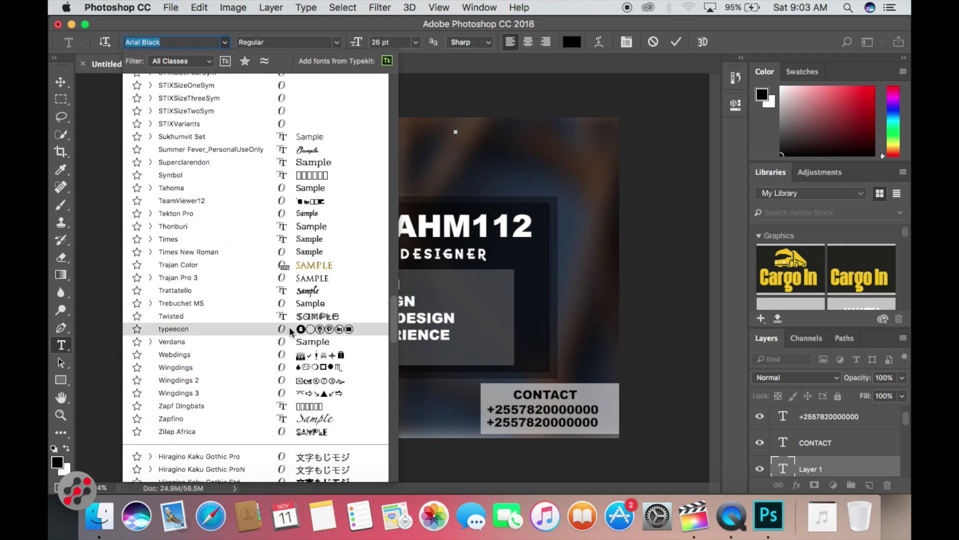
{"action": "left_click", "coordinate": [290, 331]}
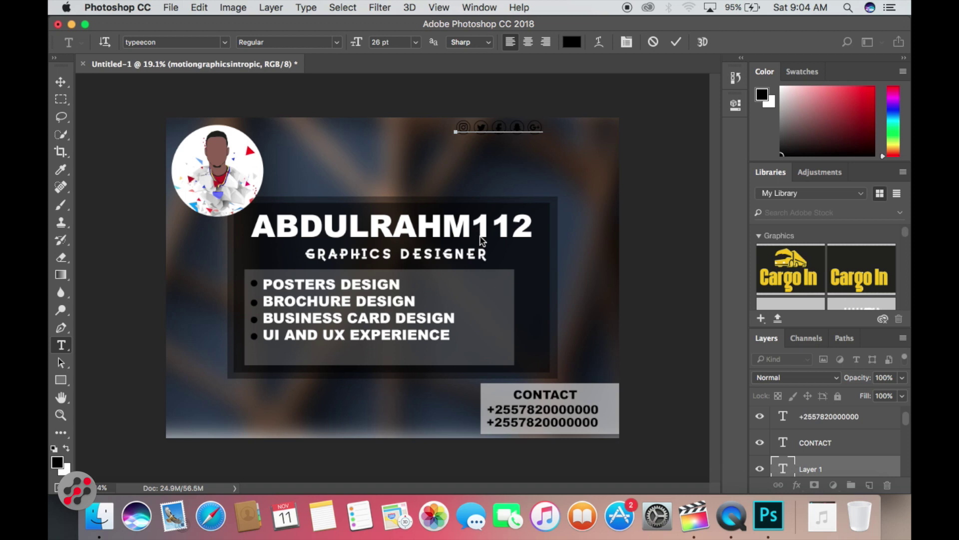
Step: Move the social icons toward the top-right and colour them white (#ffffff)
{"action": "key", "text": "super+a"}
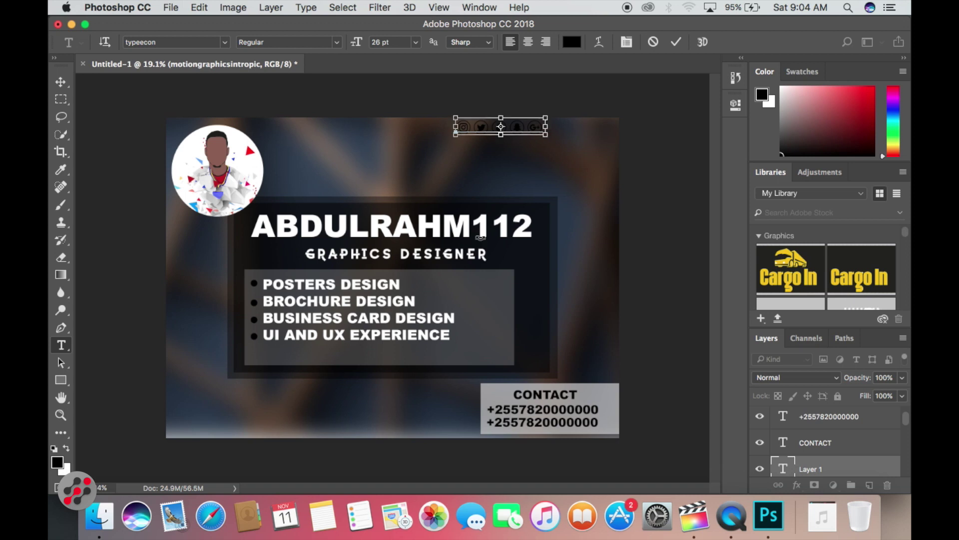
{"action": "left_click_drag", "start_coordinate": [507, 143], "coordinate": [577, 145]}
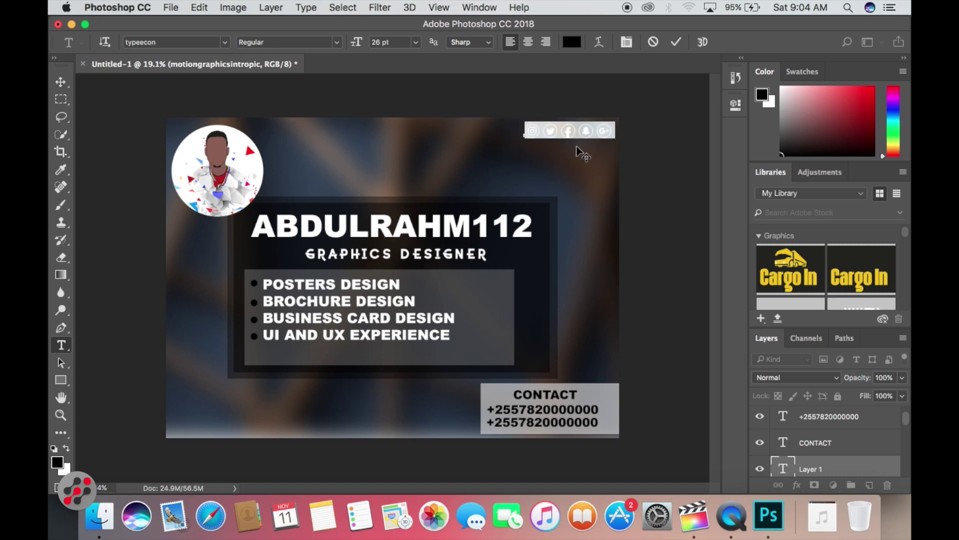
{"action": "left_click", "coordinate": [572, 42]}
{"action": "left_click_drag", "start_coordinate": [372, 202], "coordinate": [294, 125]}
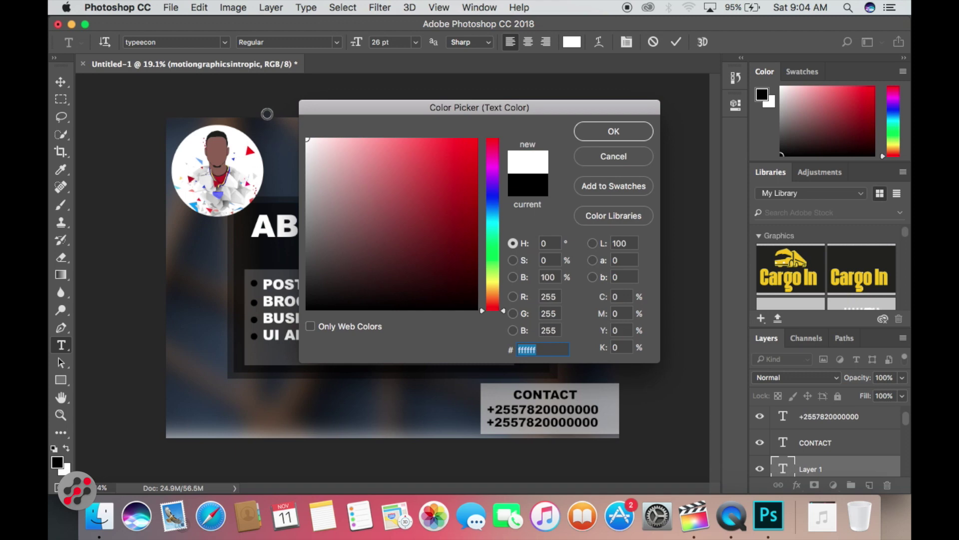
{"action": "left_click", "coordinate": [613, 131]}
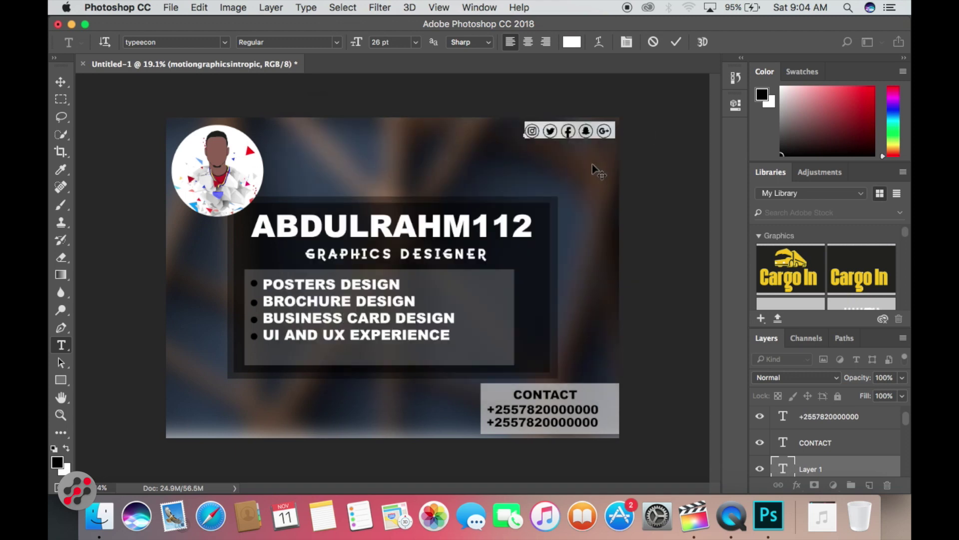
{"action": "left_click", "coordinate": [675, 43]}
Step: Try a magenta colour on the Instagram icon, then cancel to keep it white
{"action": "scroll", "coordinate": [632, 100], "scroll_direction": "up", "scroll_amount": 3}
{"action": "scroll", "coordinate": [632, 99], "scroll_direction": "right", "scroll_amount": 5}
{"action": "scroll", "coordinate": [633, 100], "scroll_direction": "up", "scroll_amount": 4}
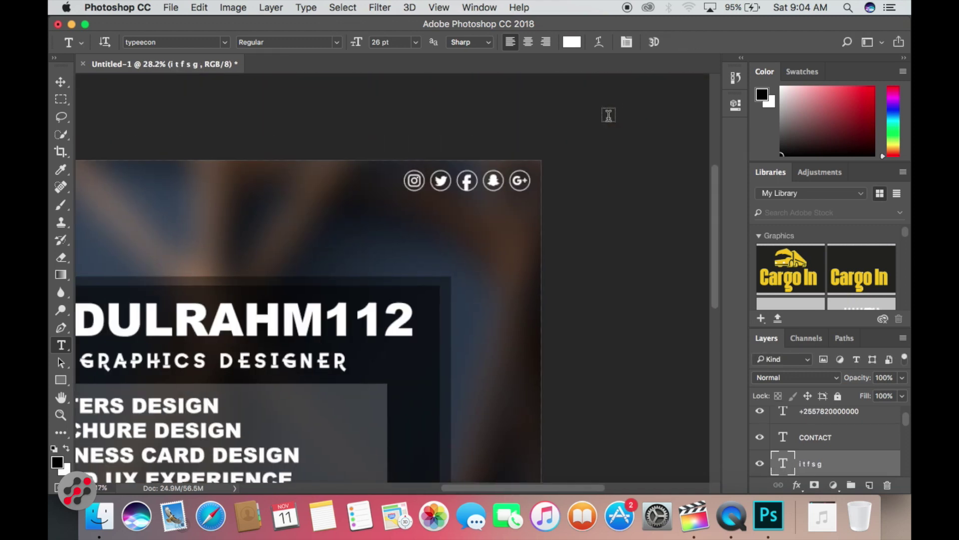
{"action": "left_click_drag", "start_coordinate": [429, 179], "coordinate": [385, 167]}
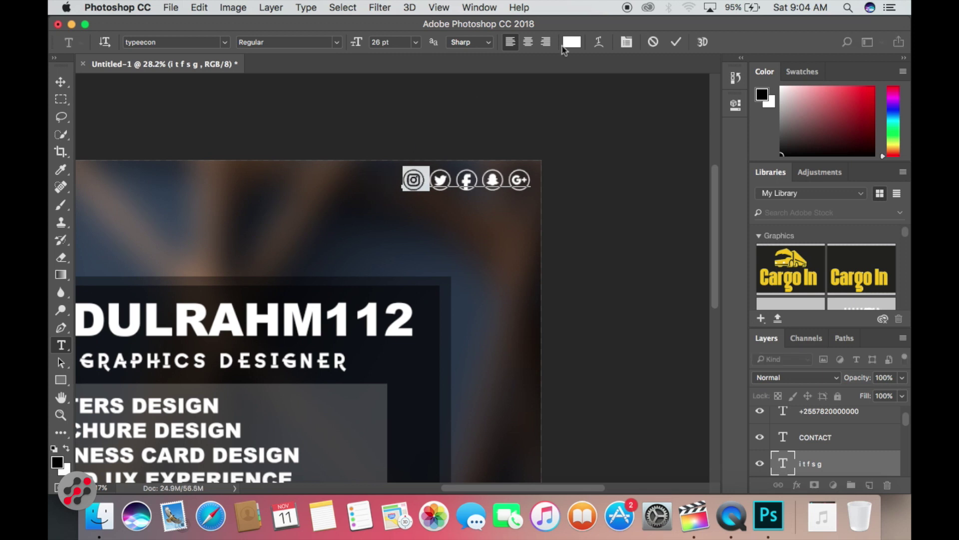
{"action": "left_click", "coordinate": [570, 43]}
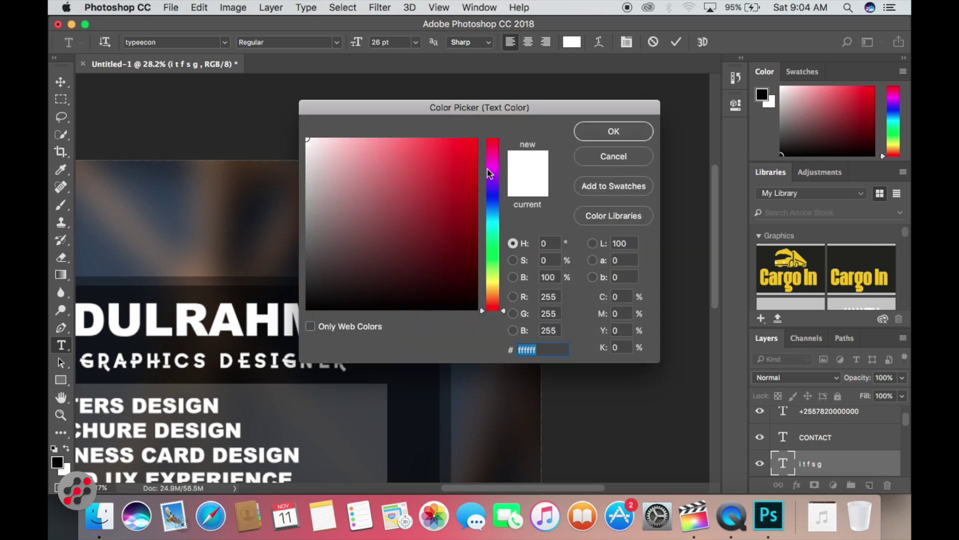
{"action": "left_click_drag", "start_coordinate": [497, 109], "coordinate": [831, 195]}
{"action": "left_click_drag", "start_coordinate": [823, 270], "coordinate": [792, 284]}
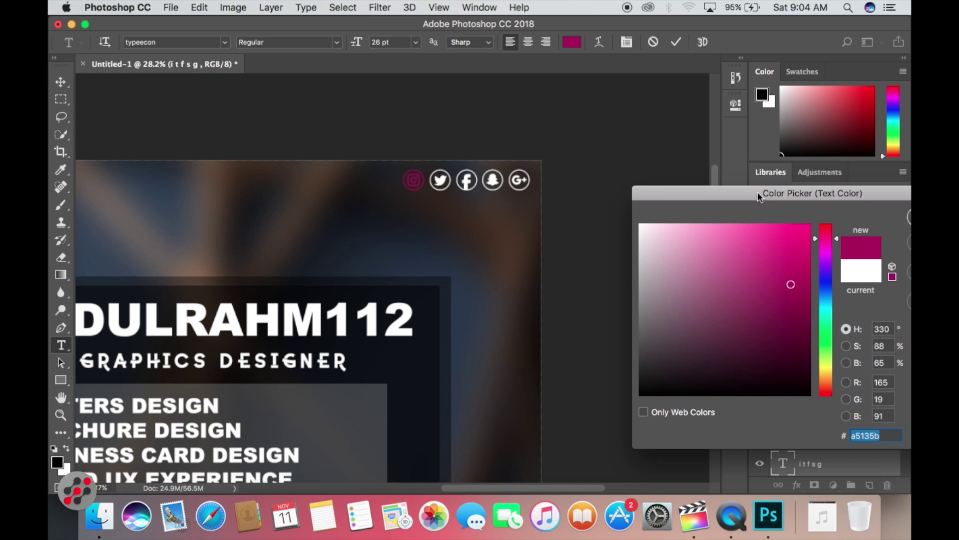
{"action": "left_click_drag", "start_coordinate": [758, 193], "coordinate": [495, 180]}
{"action": "left_click", "coordinate": [655, 234]}
{"action": "left_click", "coordinate": [652, 42]}
Step: Nudge the social icons right and up into the banner's top-right corner
{"action": "key", "text": "v"}
{"action": "key", "text": "super+0"}
{"action": "key", "text": "shift+Right"}
{"action": "key", "text": "shift+Right"}
{"action": "key", "text": "shift+Right"}
{"action": "key", "text": "shift+Up"}
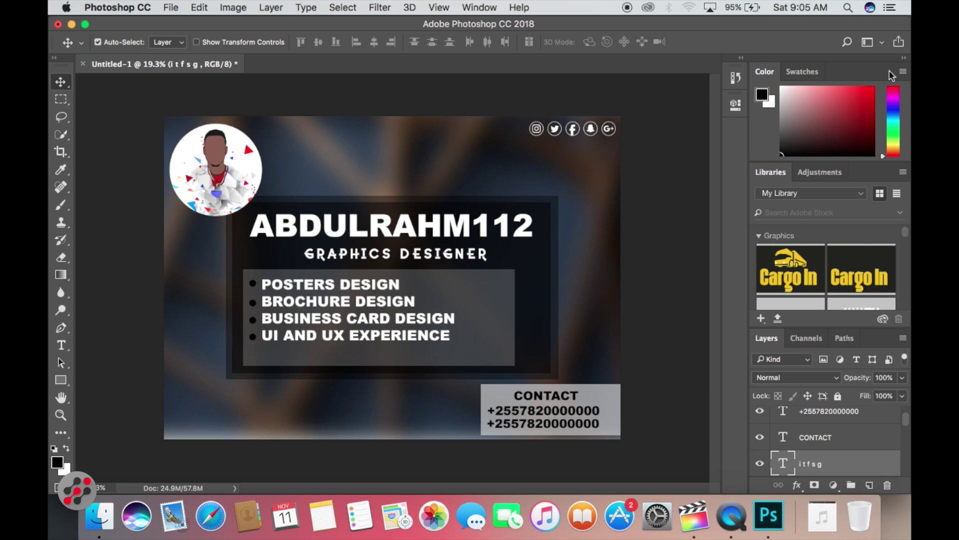
{"action": "left_click", "coordinate": [883, 44]}
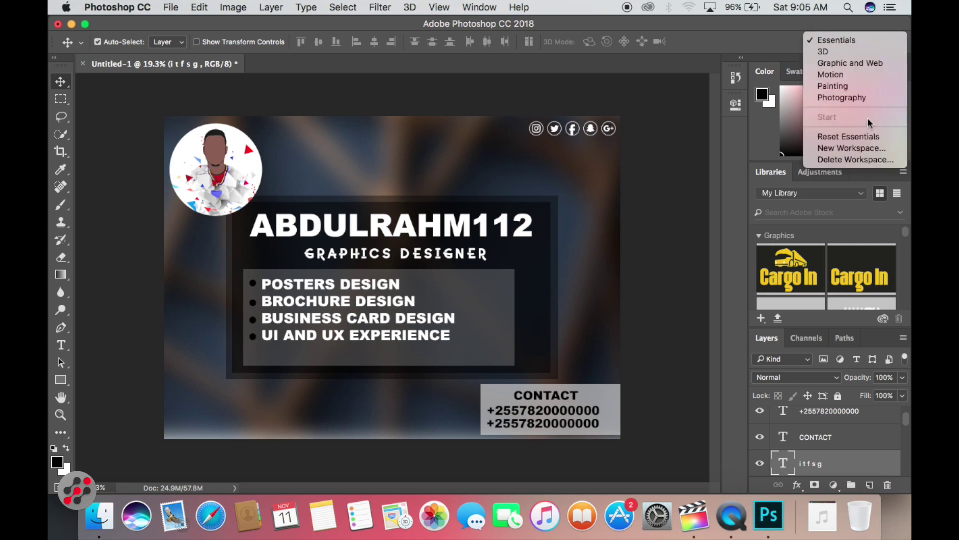
{"action": "left_click", "coordinate": [858, 26]}
{"action": "left_click", "coordinate": [898, 44]}
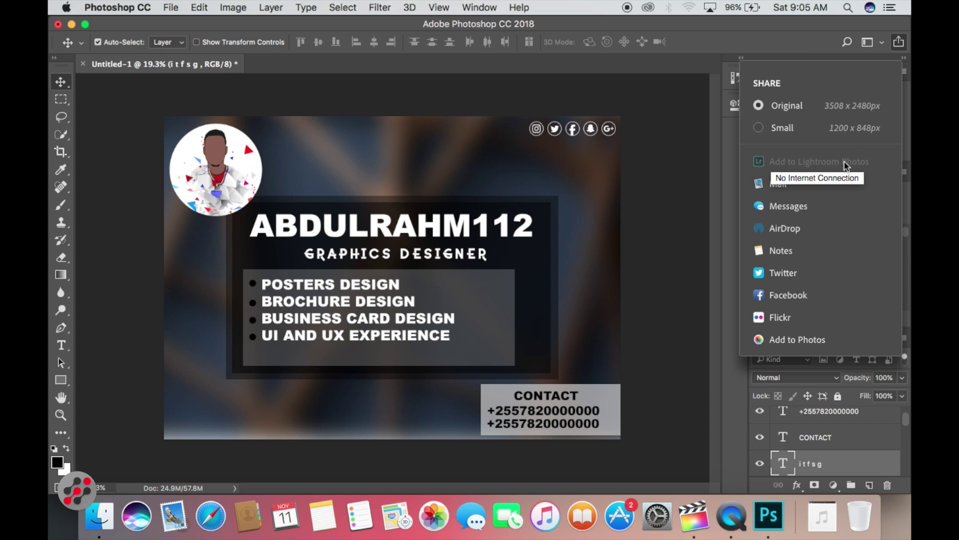
{"action": "left_click", "coordinate": [533, 216]}
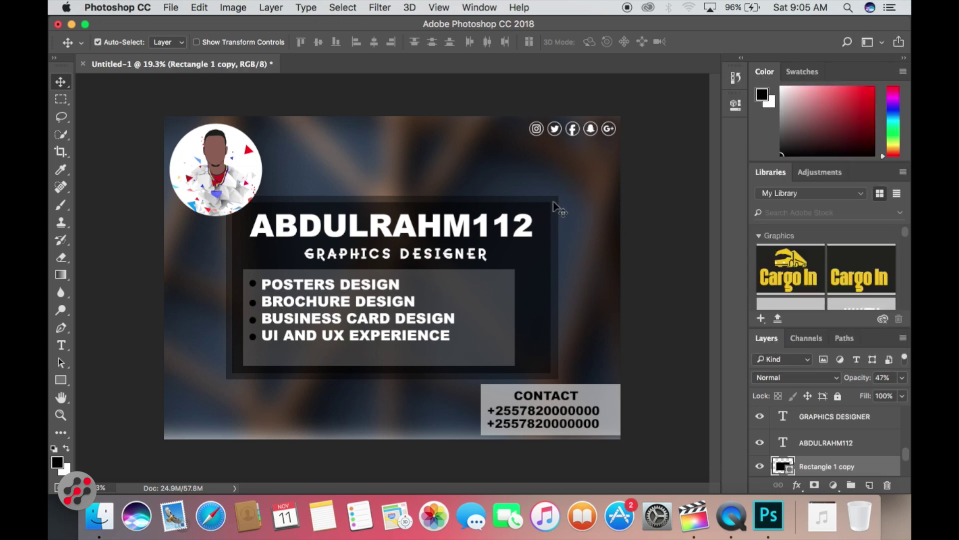
Step: Apply a Camera Raw Filter with Temperature +20 to the Abstract-wallpaper layer
{"action": "scroll", "coordinate": [806, 452], "scroll_direction": "down", "scroll_amount": 3}
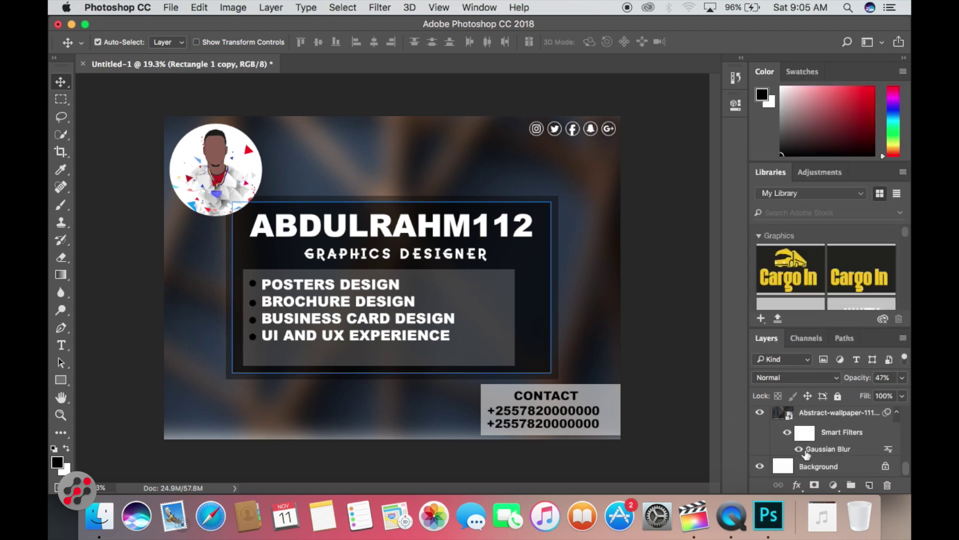
{"action": "left_click", "coordinate": [819, 415]}
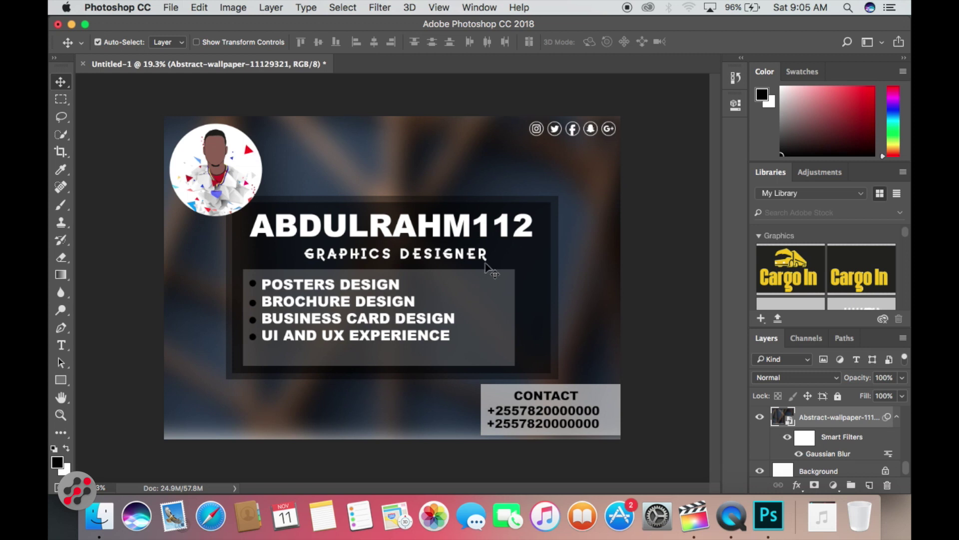
{"action": "key", "text": "super"}
{"action": "key", "text": "ctrl+super+f"}
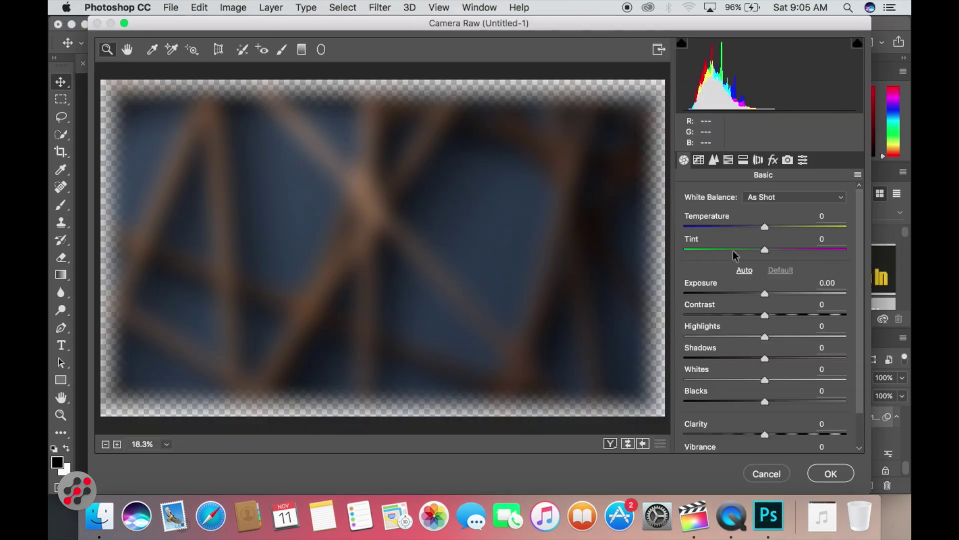
{"action": "left_click_drag", "start_coordinate": [766, 225], "coordinate": [781, 226]}
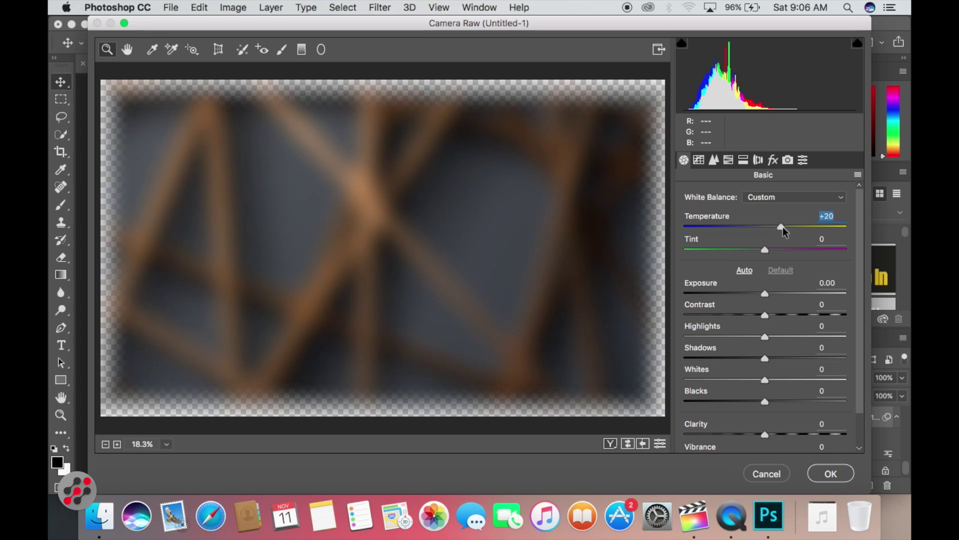
{"action": "scroll", "coordinate": [733, 400], "scroll_direction": "down", "scroll_amount": 2}
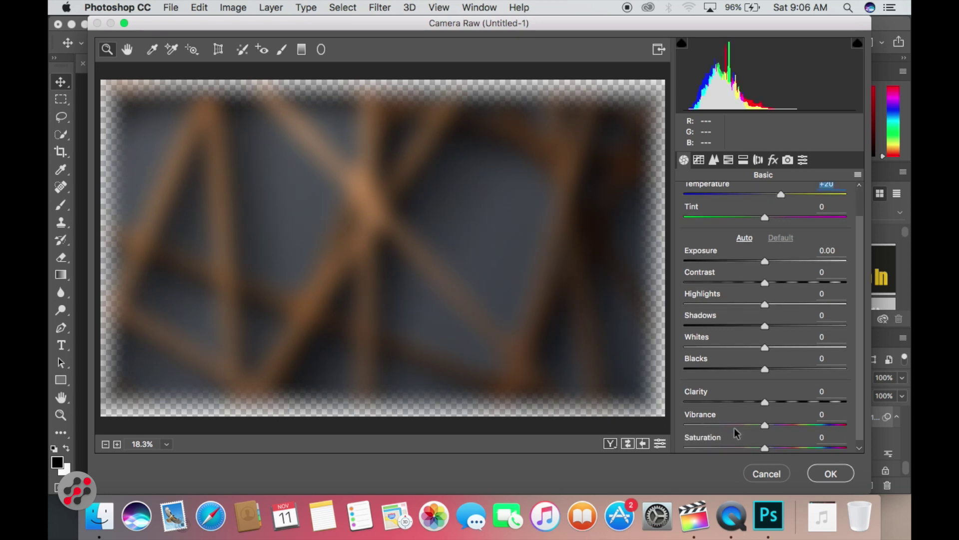
{"action": "left_click", "coordinate": [822, 473]}
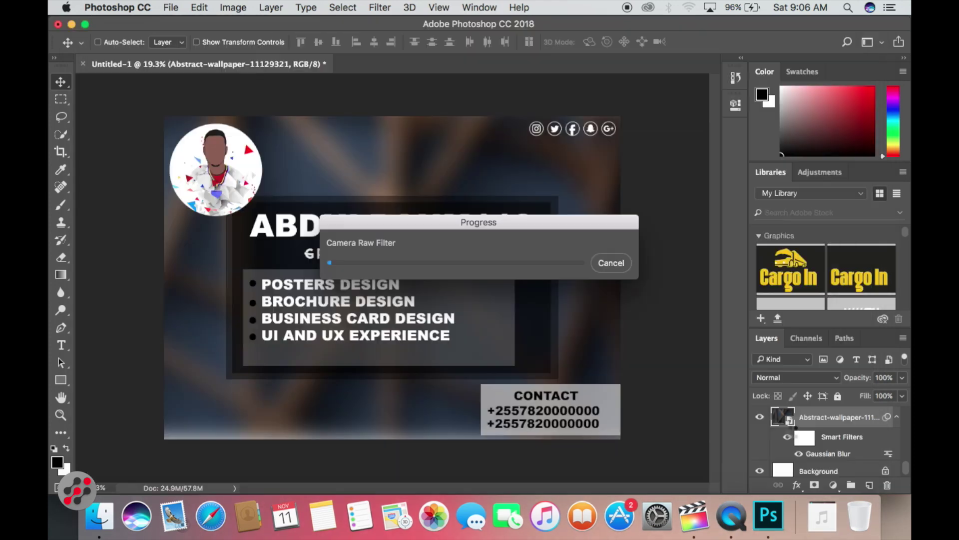